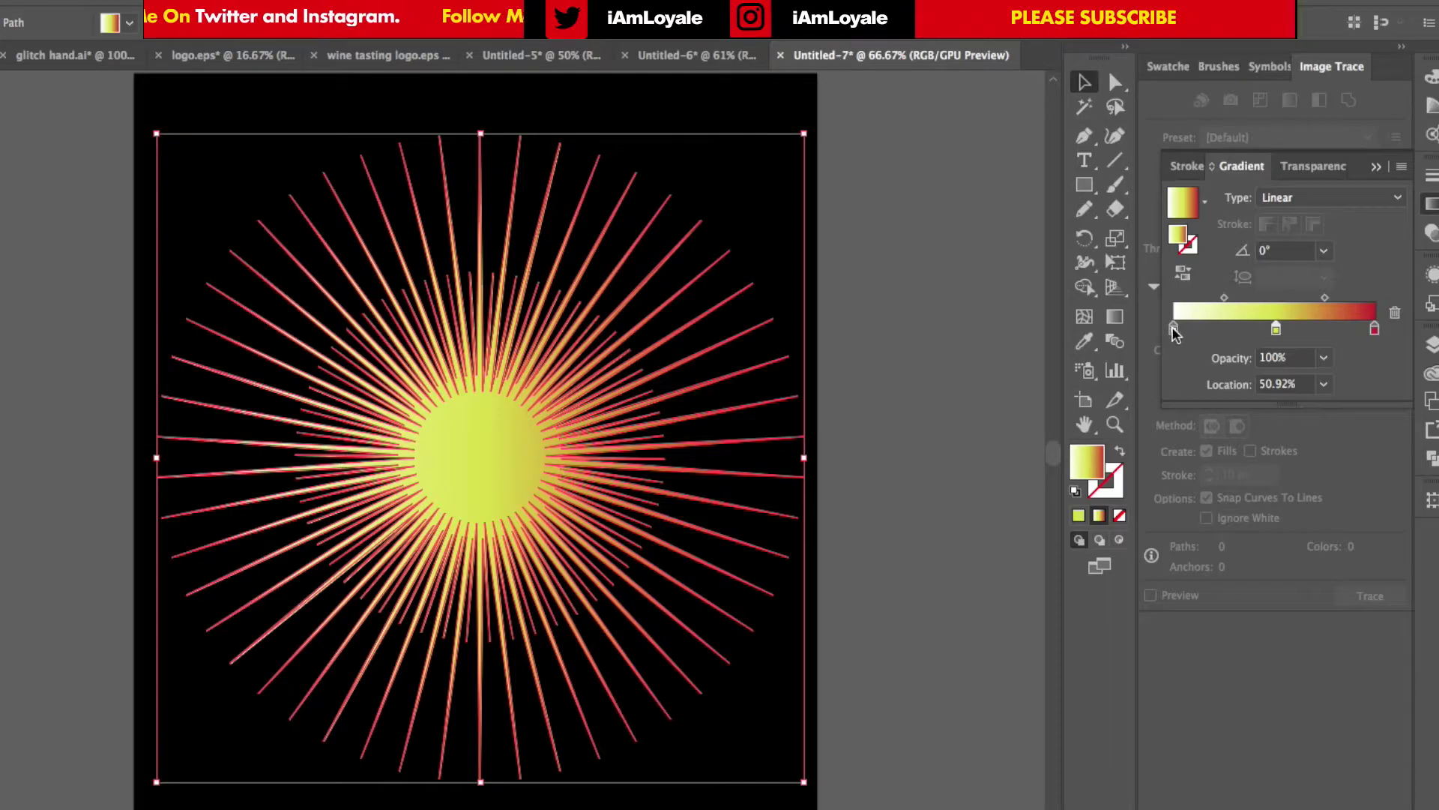
# - Give the starburst a radial gradient whose first colour stop is light green
pyautogui.doubleClick(1174, 330)
pyautogui.click(1354, 395)
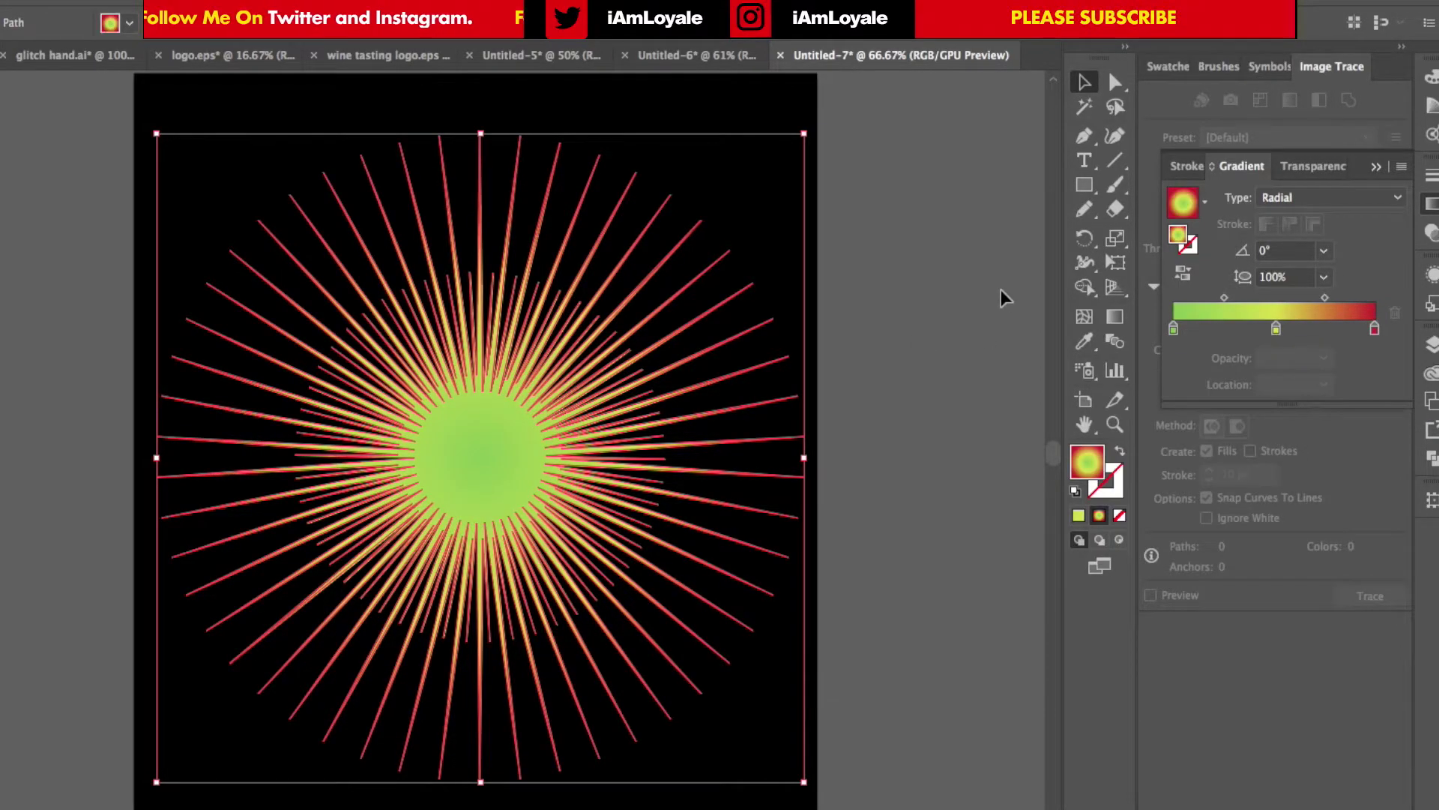
pyautogui.click(1001, 294)
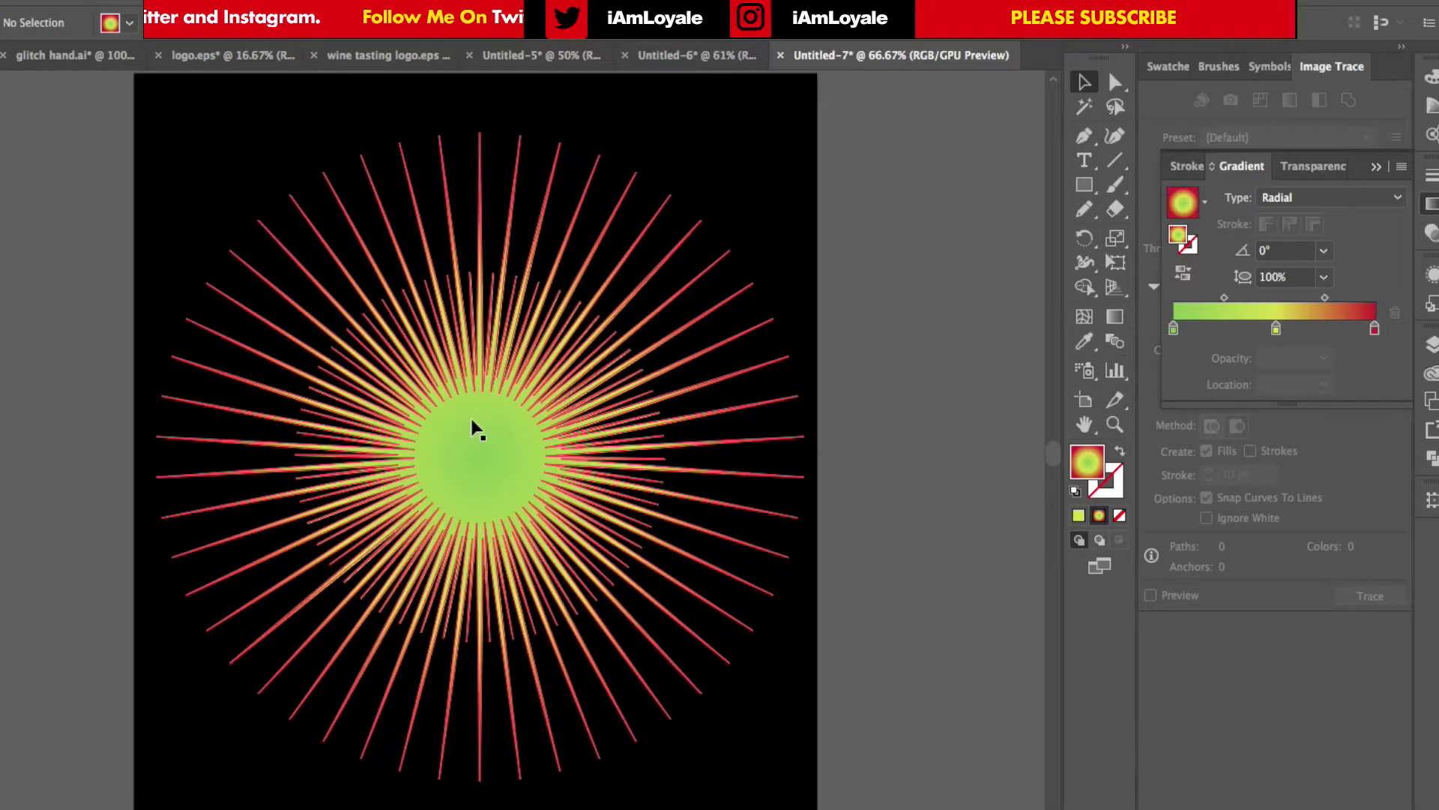
# - Recolour the starburst's radial gradient so a yellow-green centre runs through yellow rays to red tips
pyautogui.click(476, 456)
pyautogui.doubleClick(1174, 328)
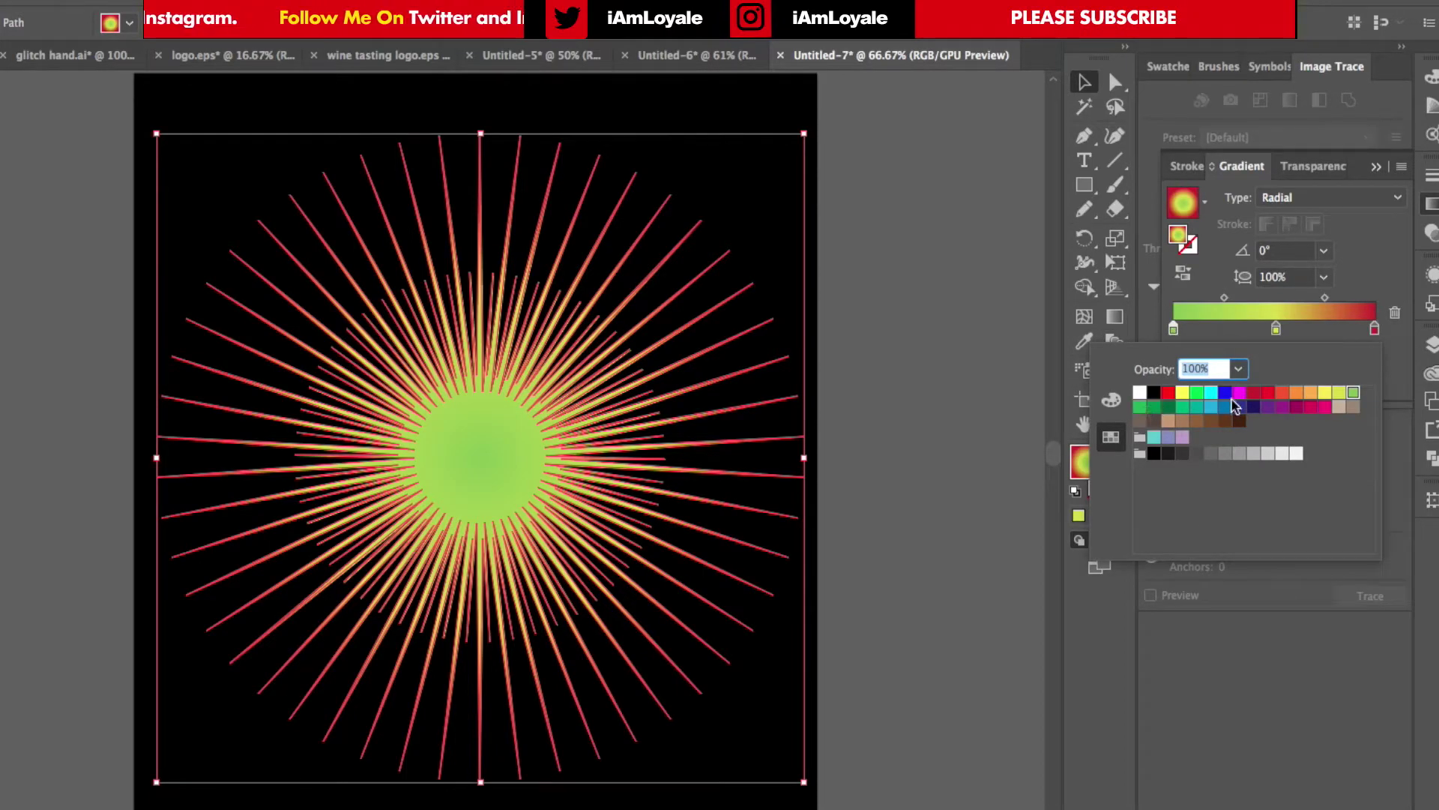
pyautogui.click(1145, 407)
pyautogui.click(952, 382)
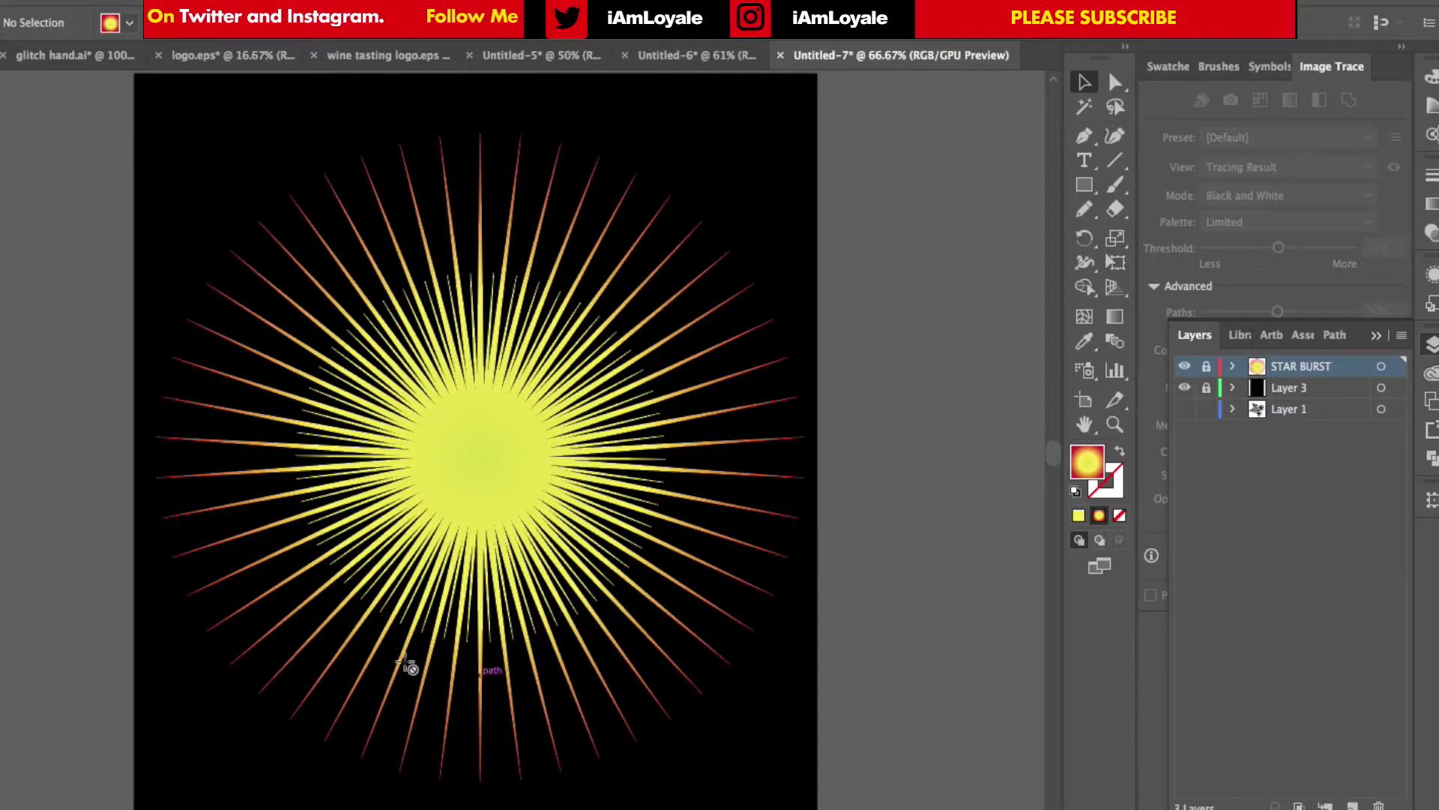
# - Add a new layer above STAR BURST and create a text object with the letter E over the upper rays
pyautogui.click(1353, 805)
pyautogui.click(1084, 160)
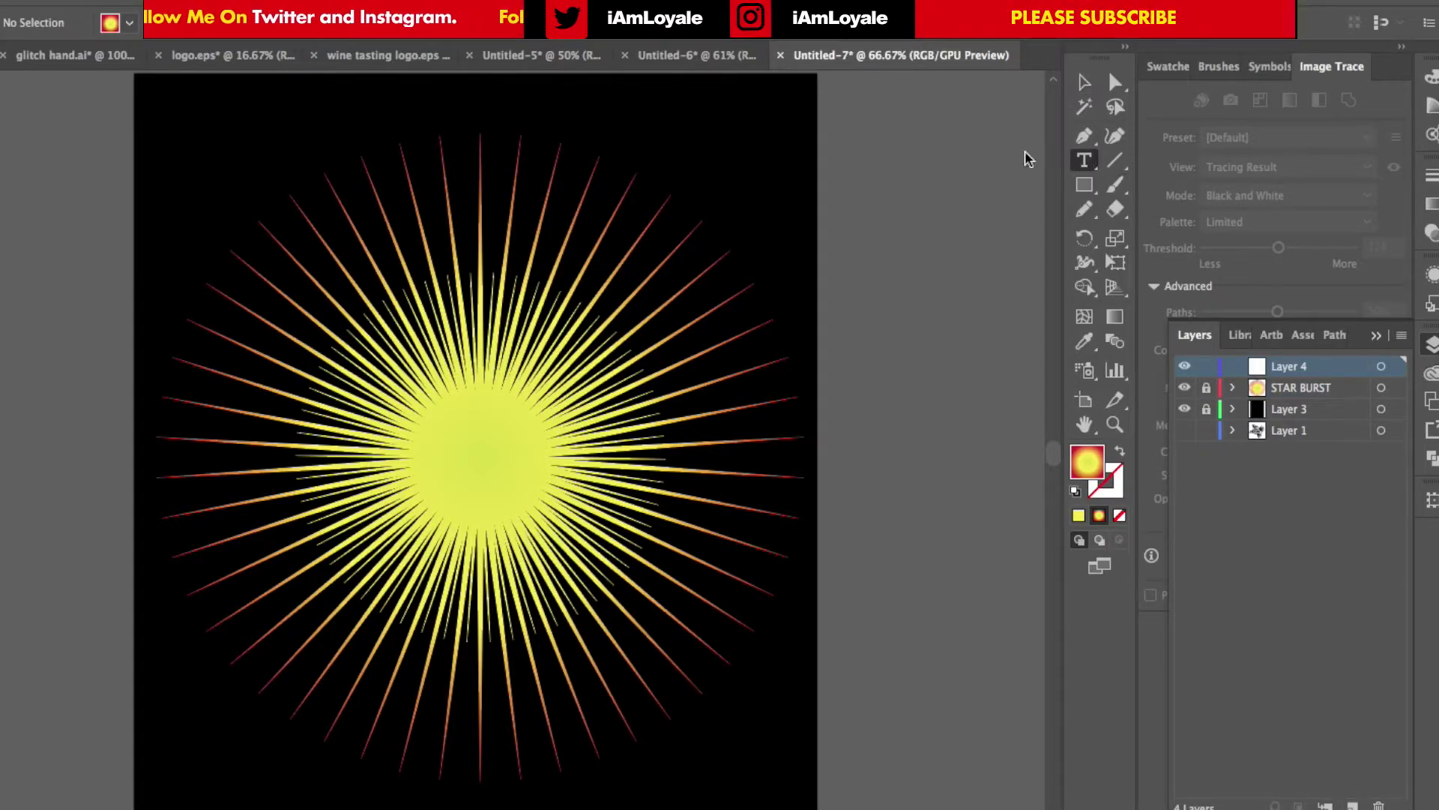
pyautogui.click(486, 253)
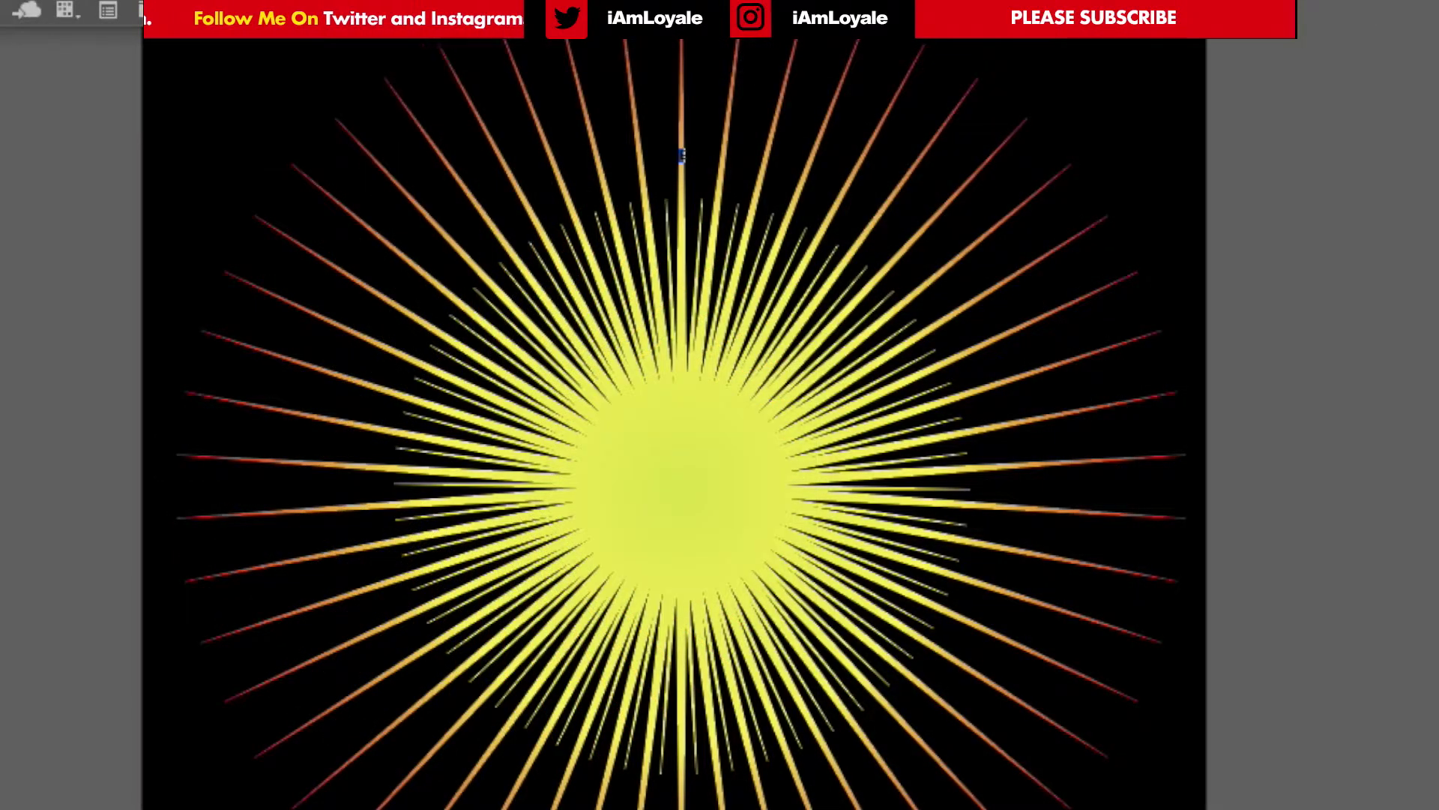
pyautogui.write('E')
pyautogui.press('Escape')
# - Enlarge the white letter E over the starburst's top ray and set it in a serif font
pyautogui.moveTo(717, 96); pyautogui.dragTo(751, 30)
pyautogui.moveTo(680, 123); pyautogui.dragTo(659, 118)
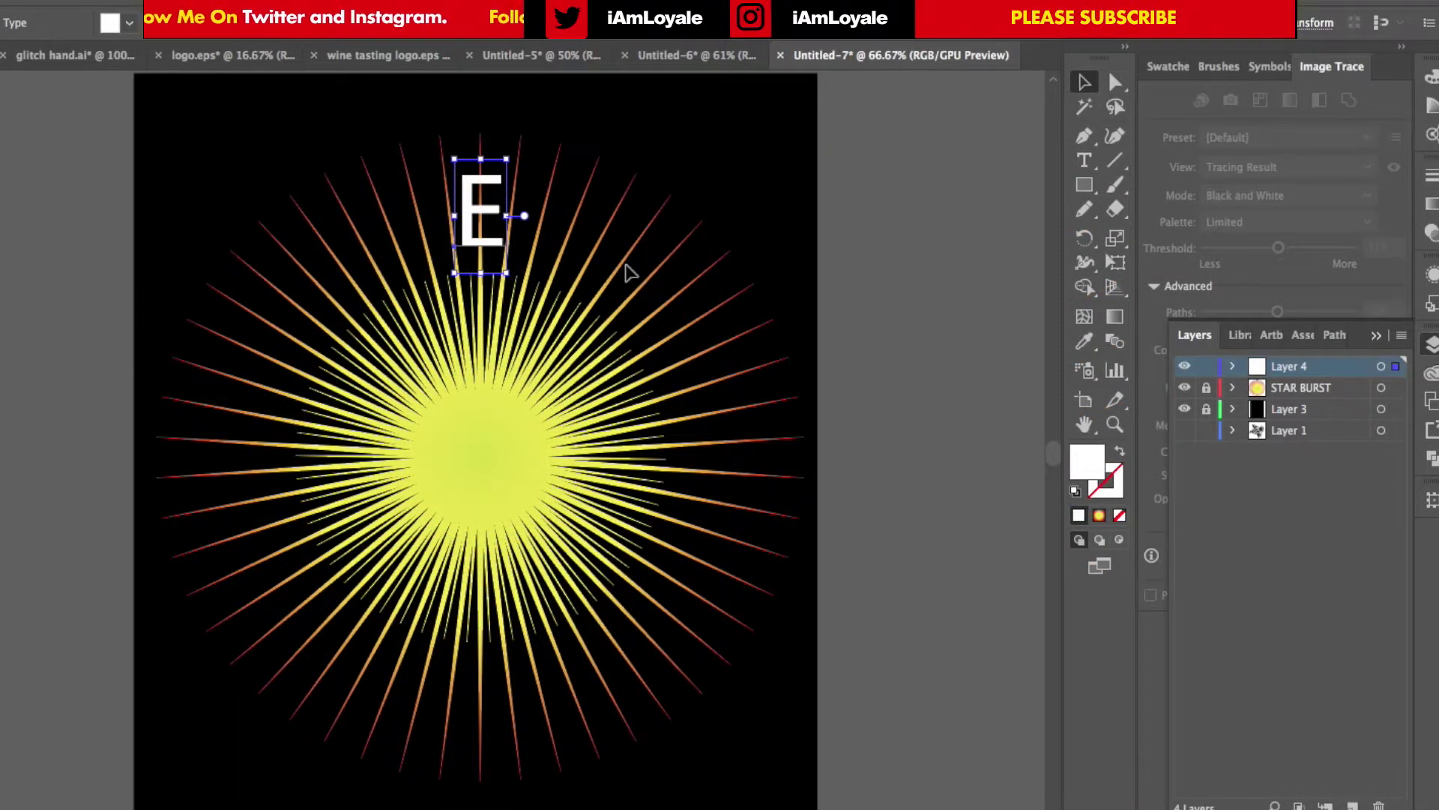
pyautogui.click(830, 23)
pyautogui.scroll(20, 912, 231)
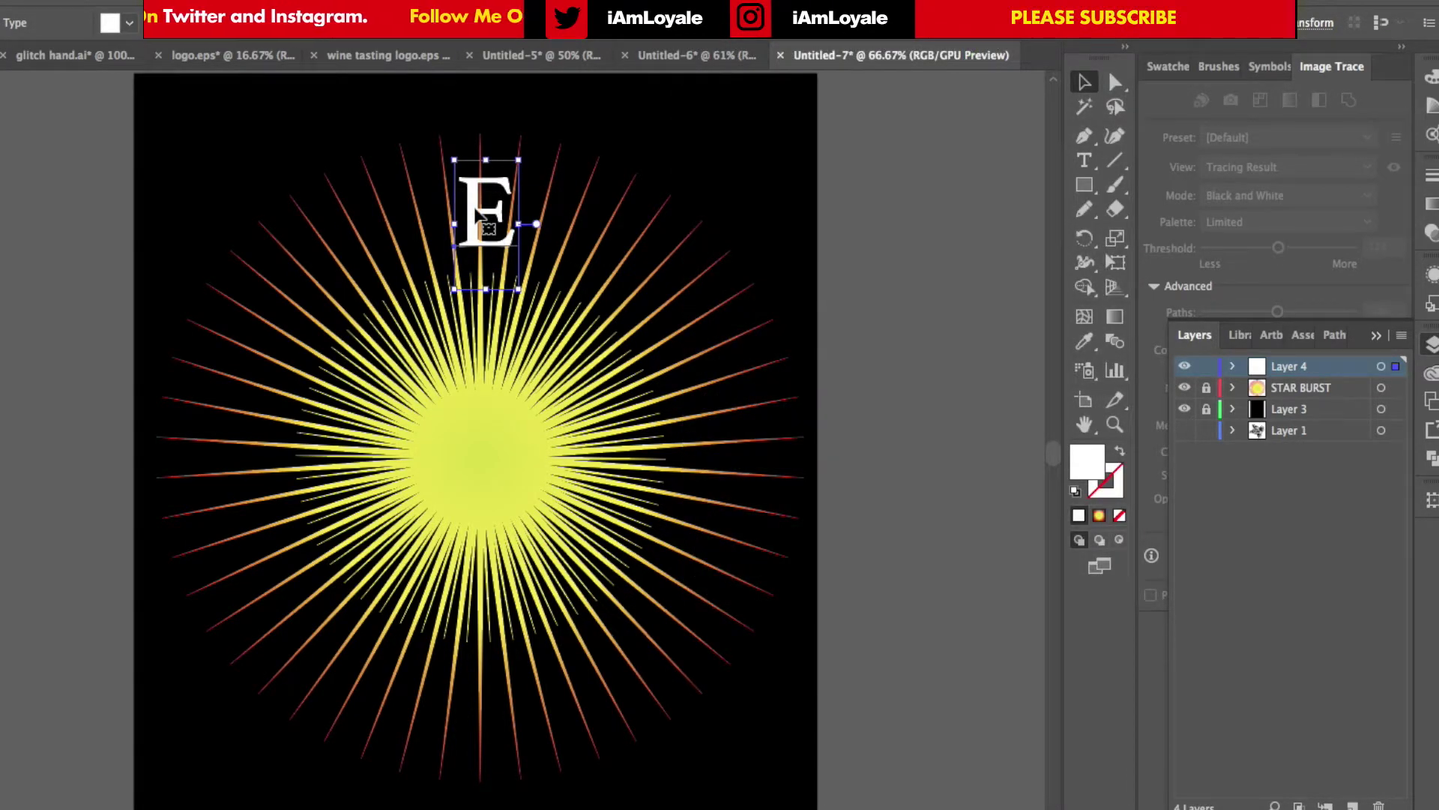
# - Duplicate the E to the bottom of the starburst, change the copy to V and rotate it upside down
pyautogui.moveTo(480, 213); pyautogui.dragTo(494, 718)
pyautogui.doubleClick(492, 710)
pyautogui.press('BackSpace')
pyautogui.write('V')
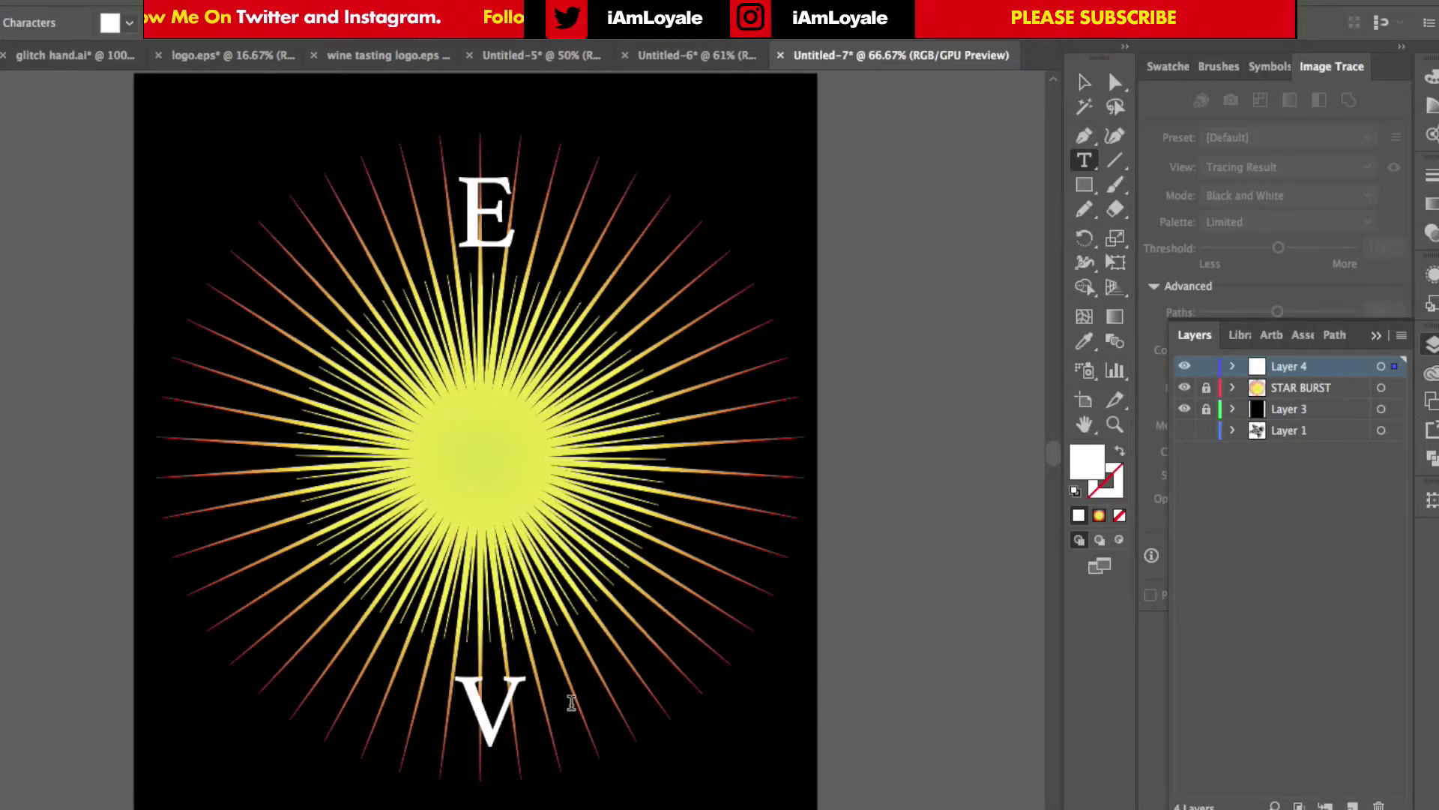
pyautogui.click(1085, 81)
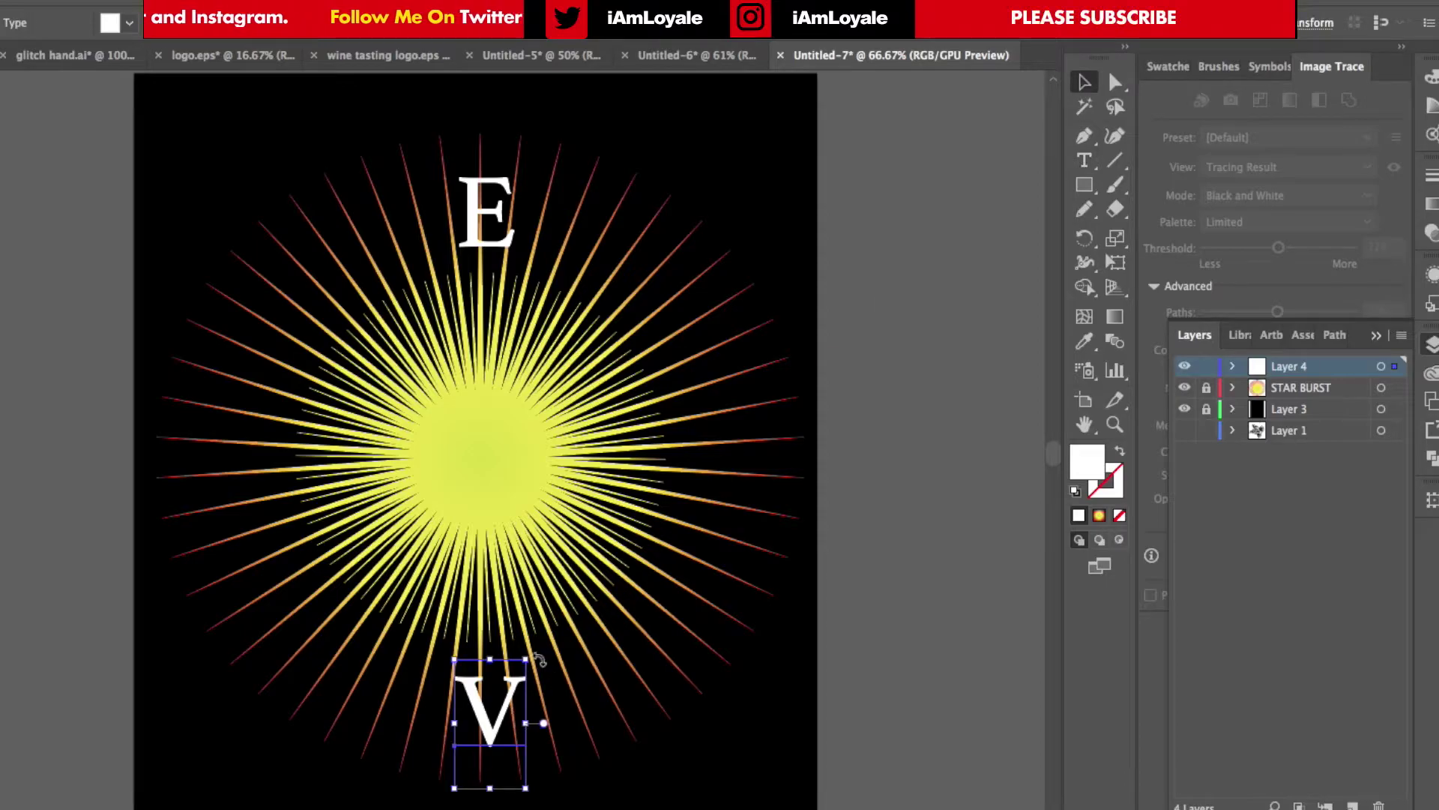
pyautogui.moveTo(538, 650); pyautogui.dragTo(442, 784)
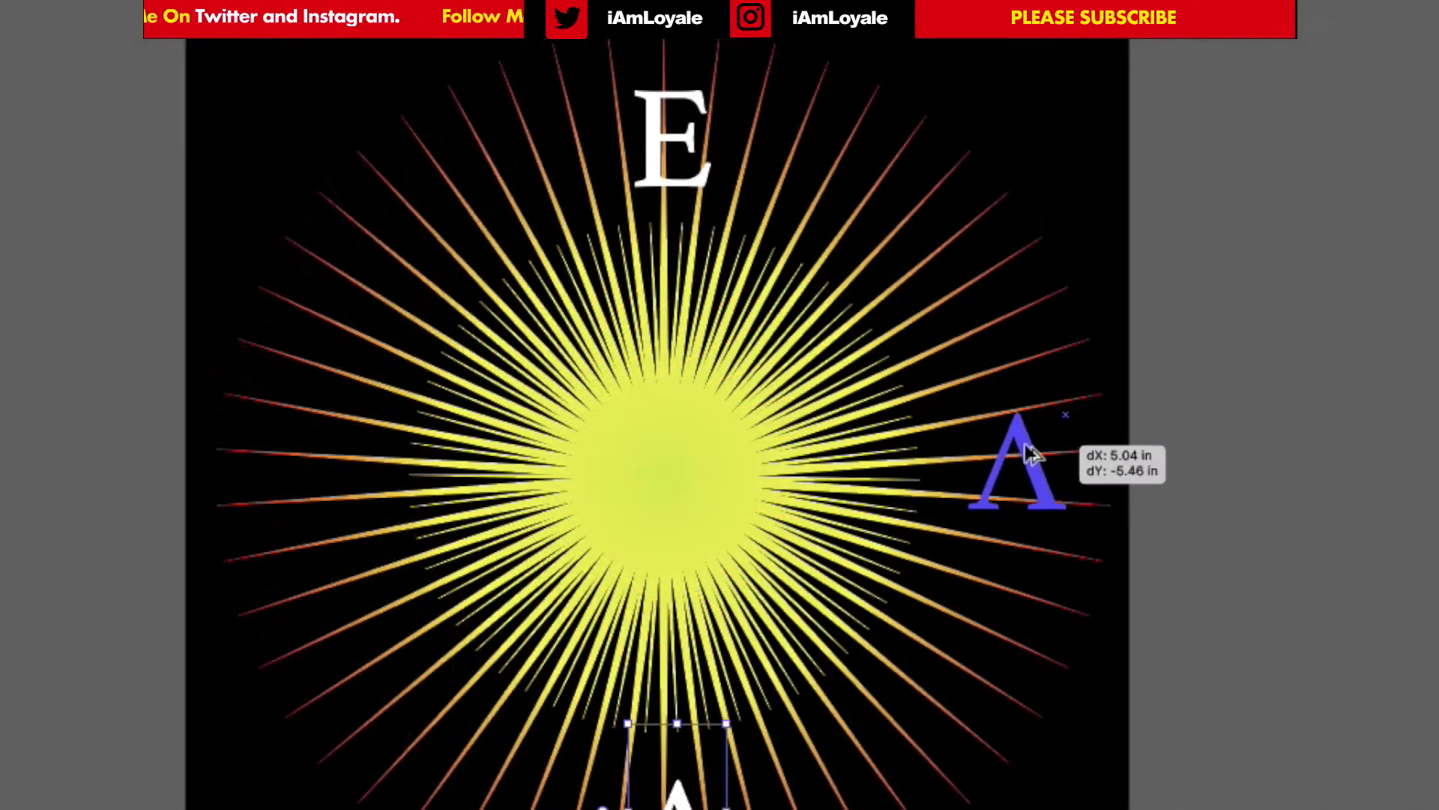
# - Place a sideways N and Y at the right and left of the starburst and align all four letters around its centre
pyautogui.moveTo(1095, 446); pyautogui.dragTo(1050, 443)
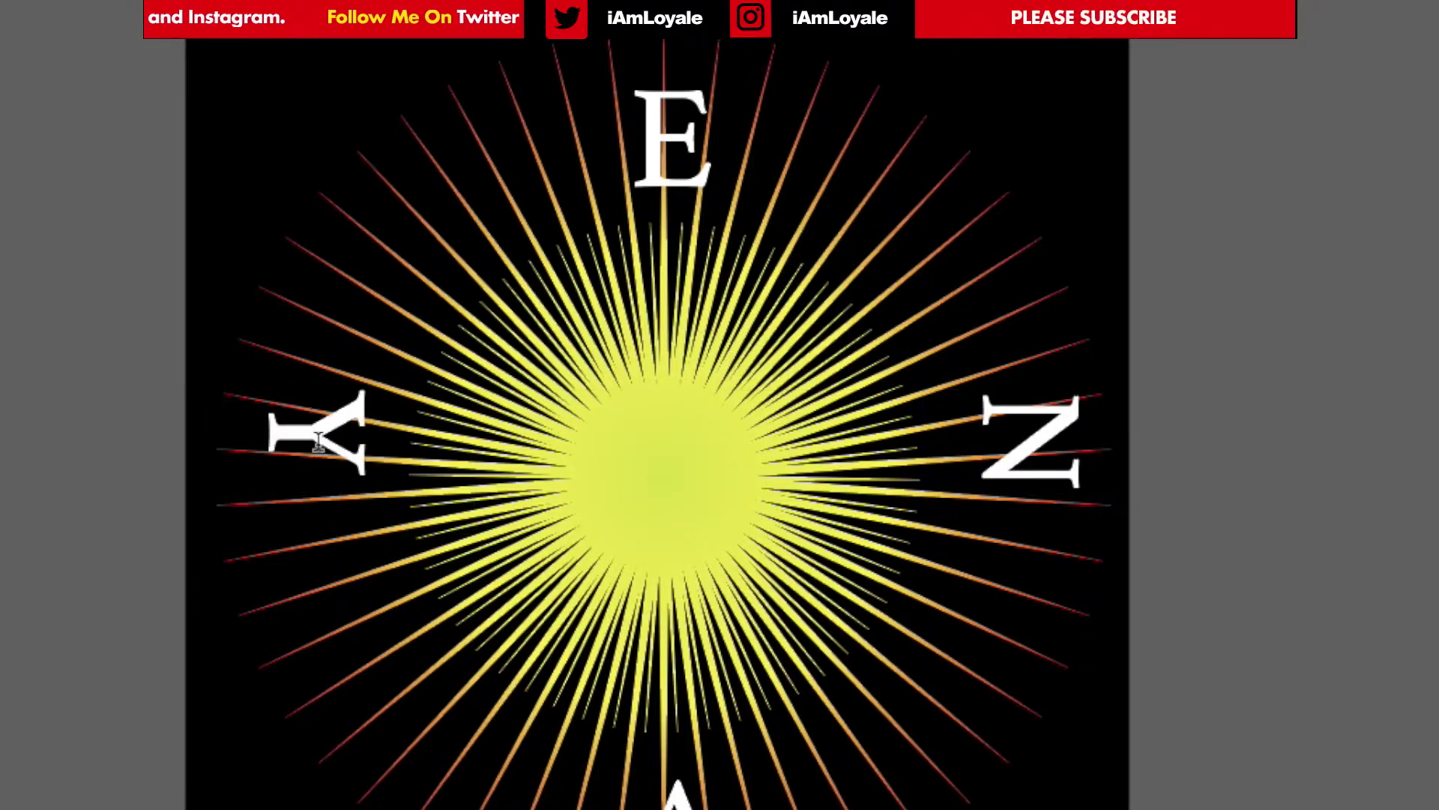
pyautogui.click(300, 443)
pyautogui.keyDown('shift'); pyautogui.click(1050, 431); pyautogui.keyUp('shift')
pyautogui.moveTo(1048, 423); pyautogui.dragTo(1049, 432)
pyautogui.moveTo(323, 452); pyautogui.dragTo(345, 452)
pyautogui.click(1266, 264)
pyautogui.moveTo(682, 146); pyautogui.dragTo(673, 137)
pyautogui.moveTo(690, 795); pyautogui.dragTo(678, 798)
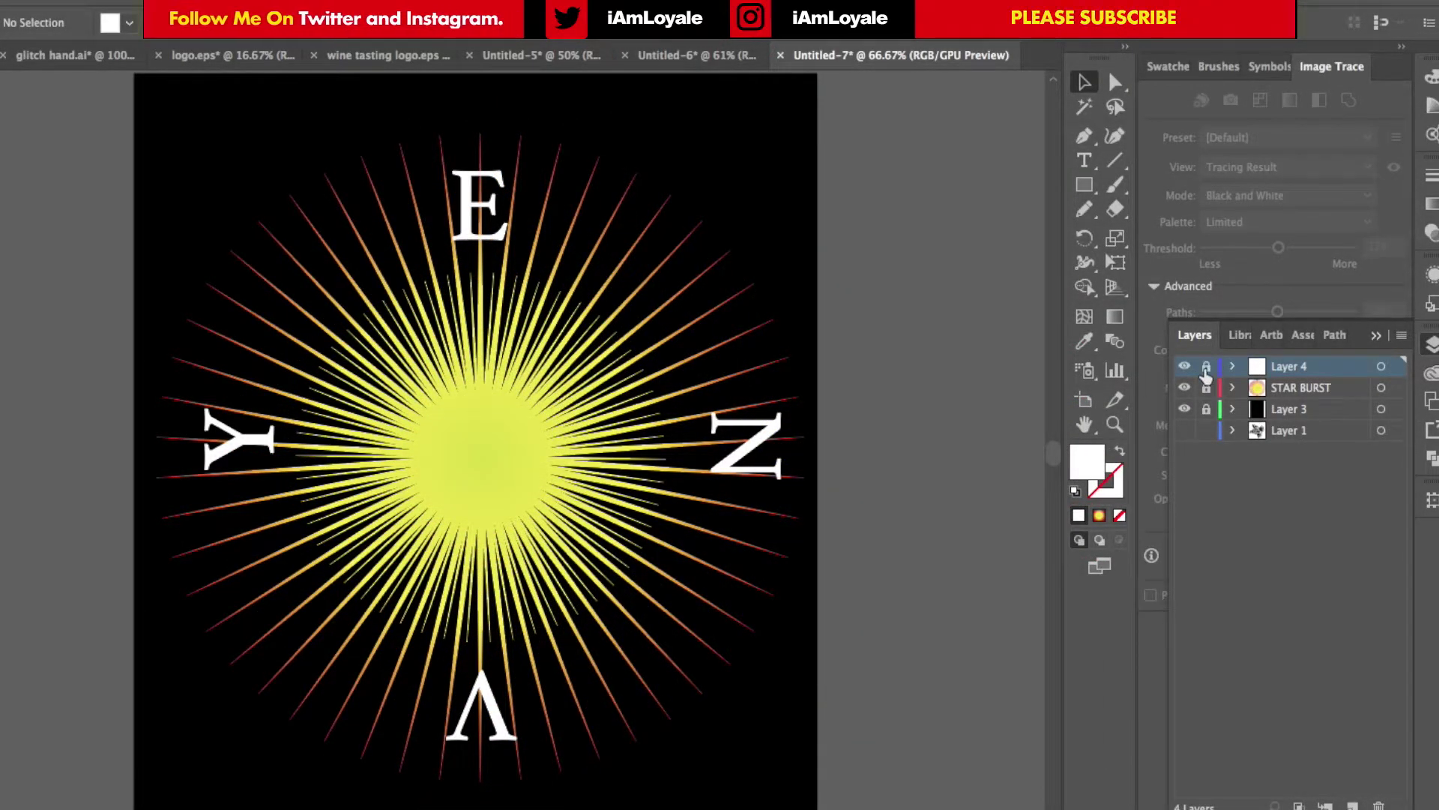
# - Move Layer 1 to the top of the layer stack, show it and shift the cat head slightly down over the starburst
pyautogui.moveTo(1287, 432); pyautogui.dragTo(1287, 363)
pyautogui.click(1185, 369)
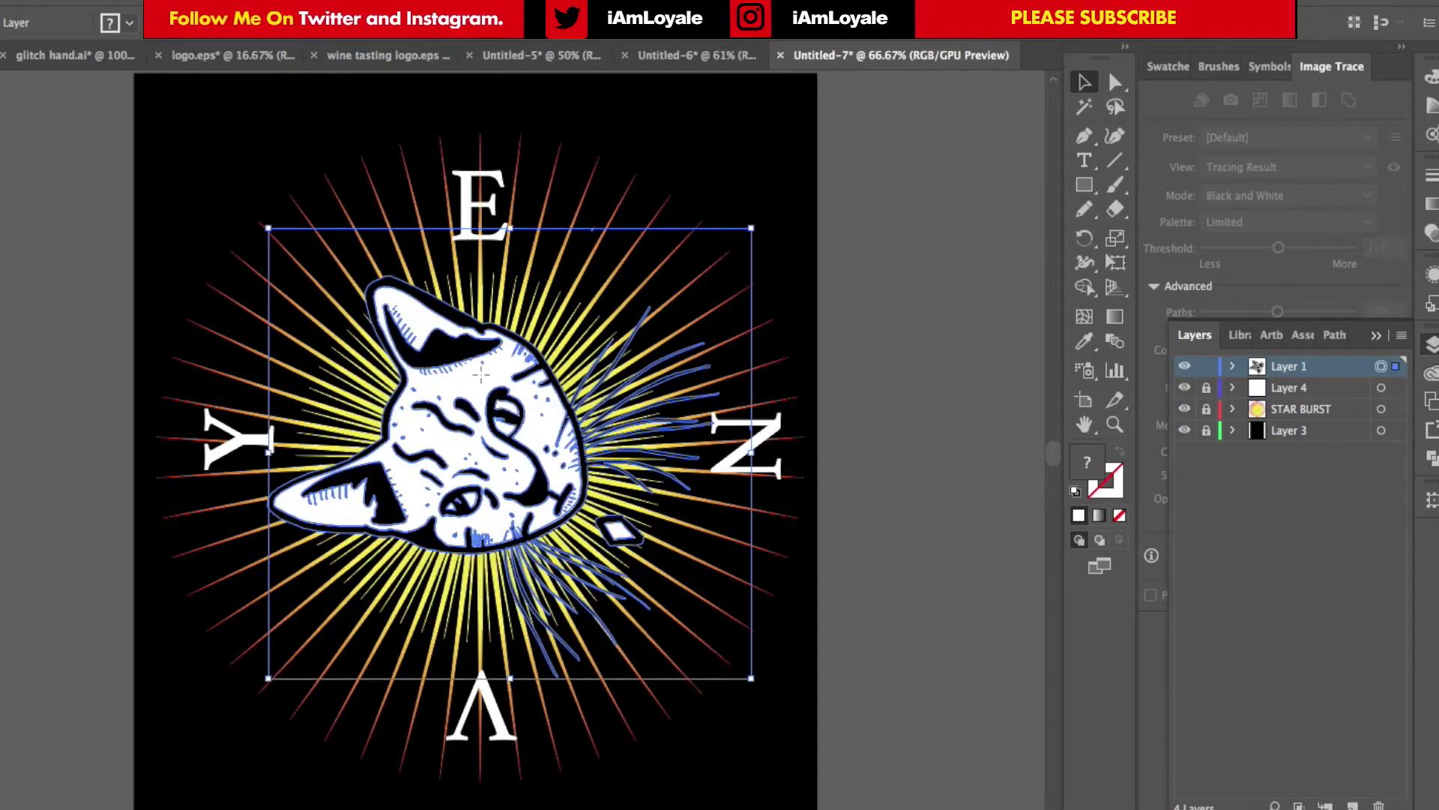
pyautogui.moveTo(488, 383); pyautogui.dragTo(489, 401)
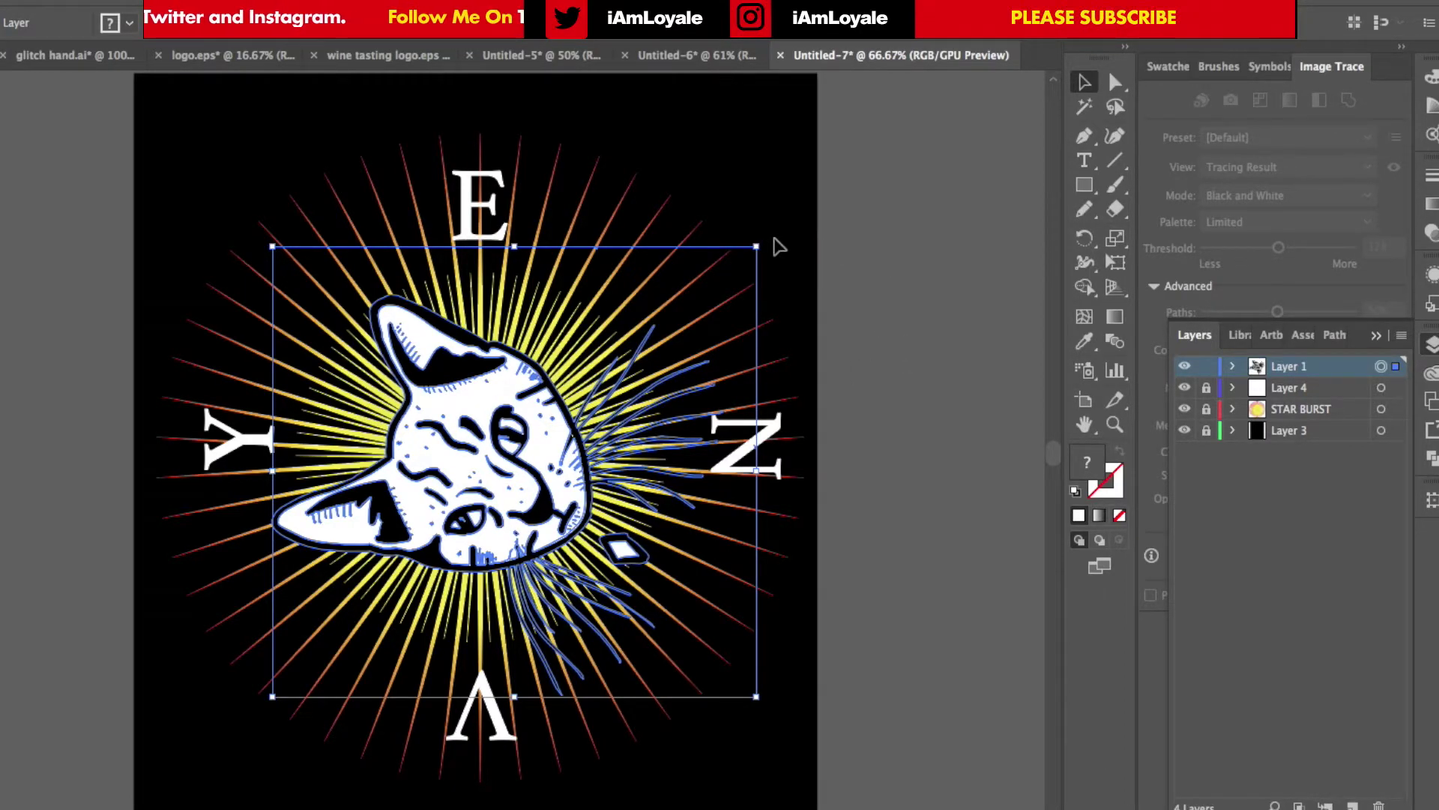
# - Add a white stroke to the cat's black outline and whiskers shape
pyautogui.click(746, 247)
pyautogui.press('super+equal')
pyautogui.press('super+equal')
pyautogui.press('super+equal')
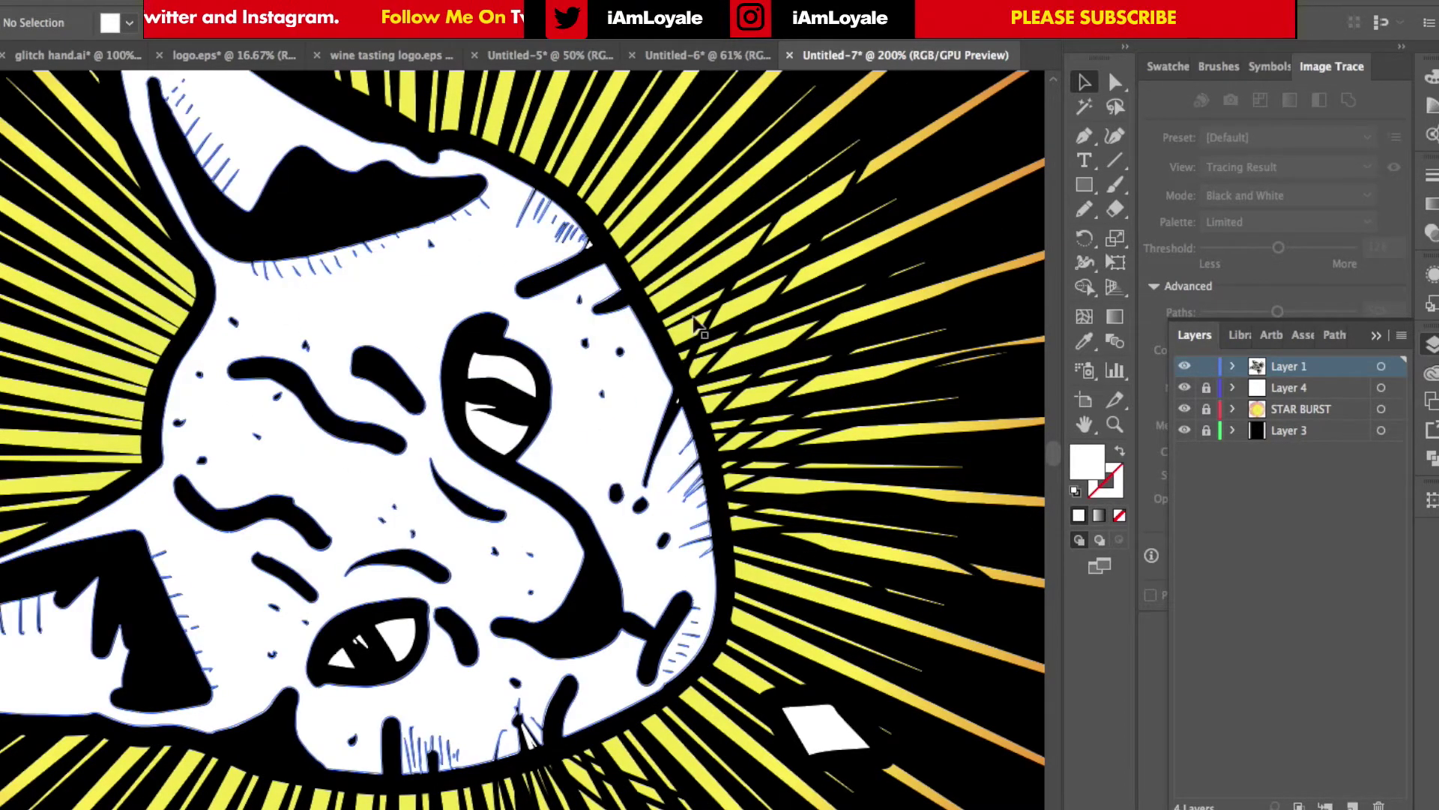
pyautogui.click(696, 351)
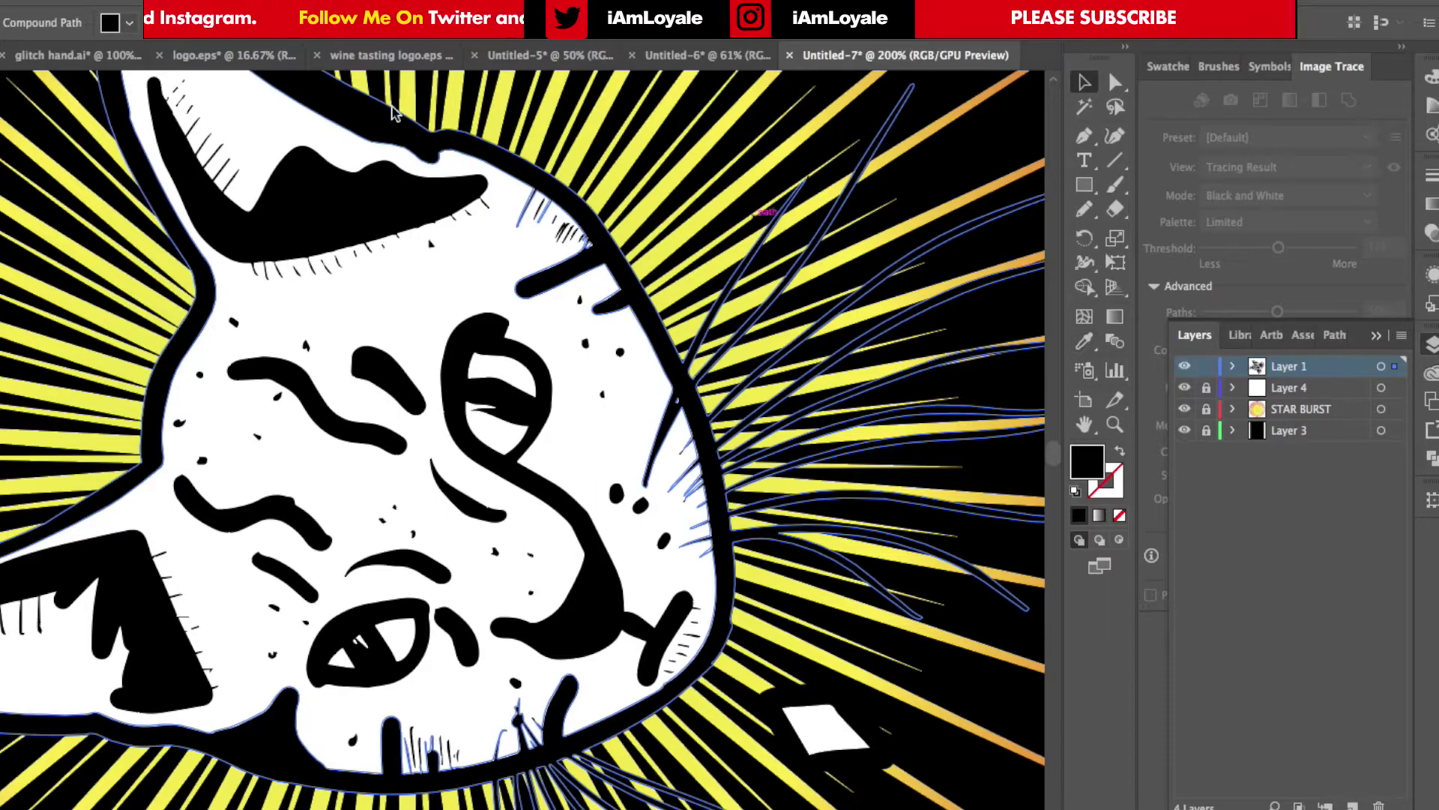
pyautogui.click(129, 23)
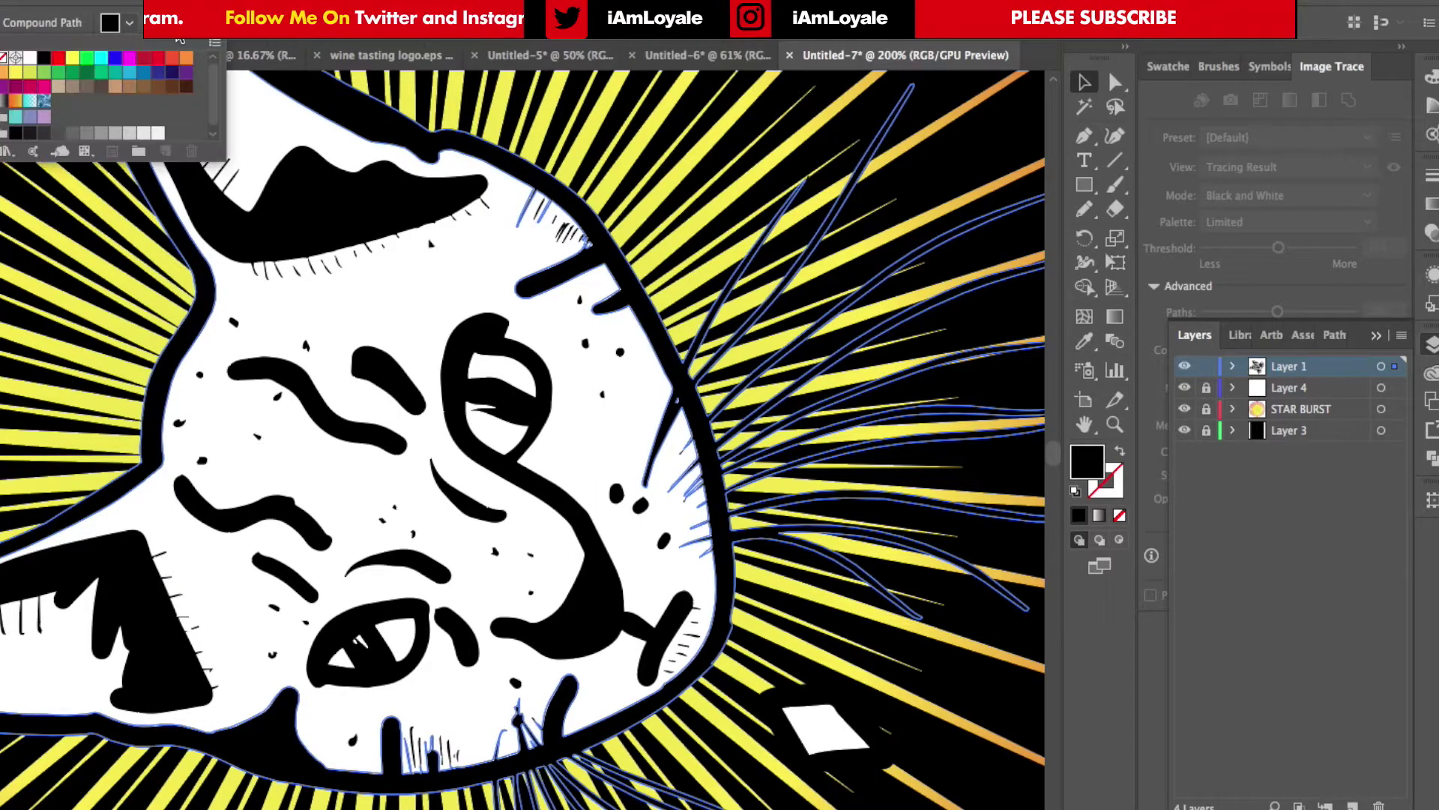
pyautogui.click(30, 58)
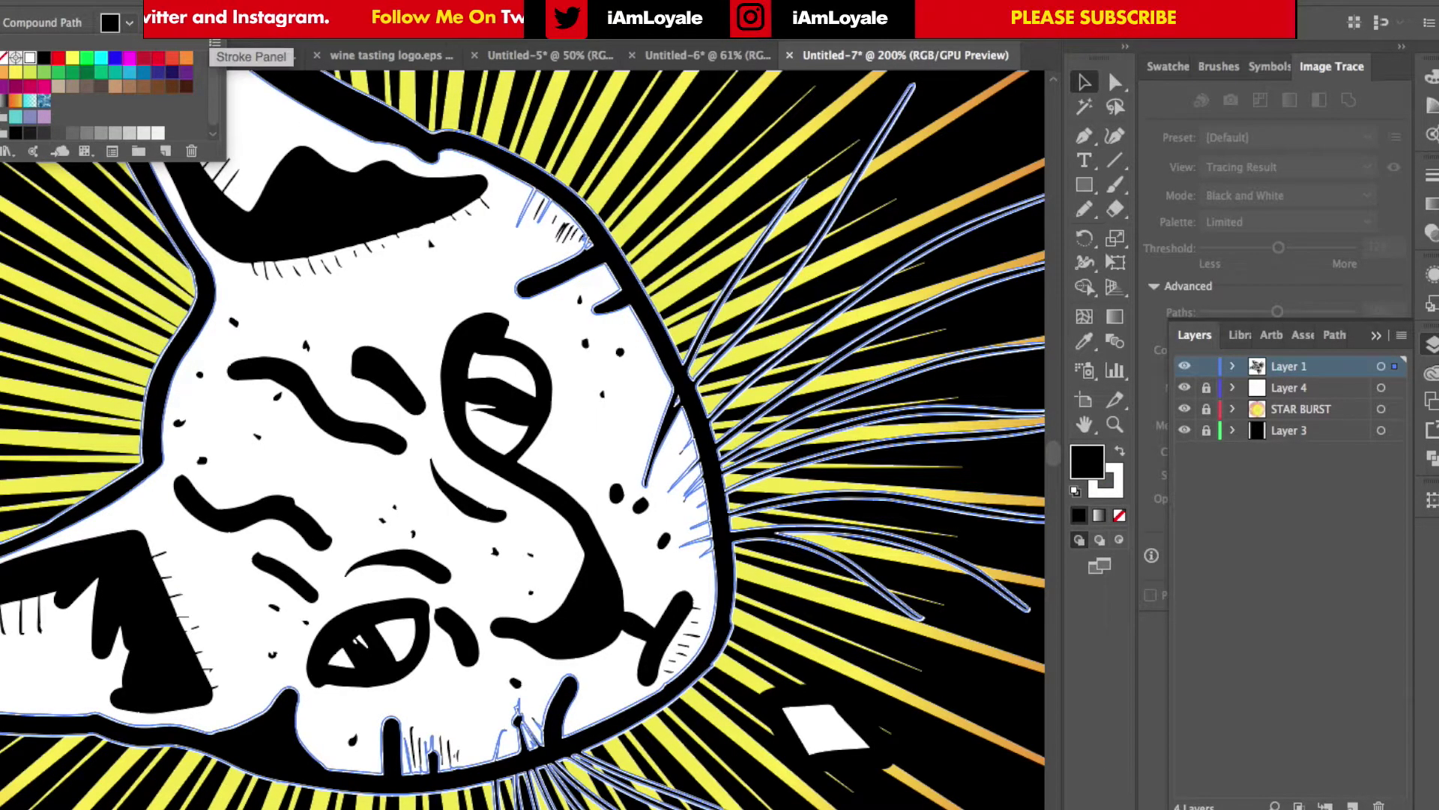
# - Set the cat outline's white stroke to 5 pt and align it to the outside of the path
pyautogui.click(234, 19)
pyautogui.click(234, 20)
pyautogui.click(234, 20)
pyautogui.click(234, 19)
pyautogui.click(234, 19)
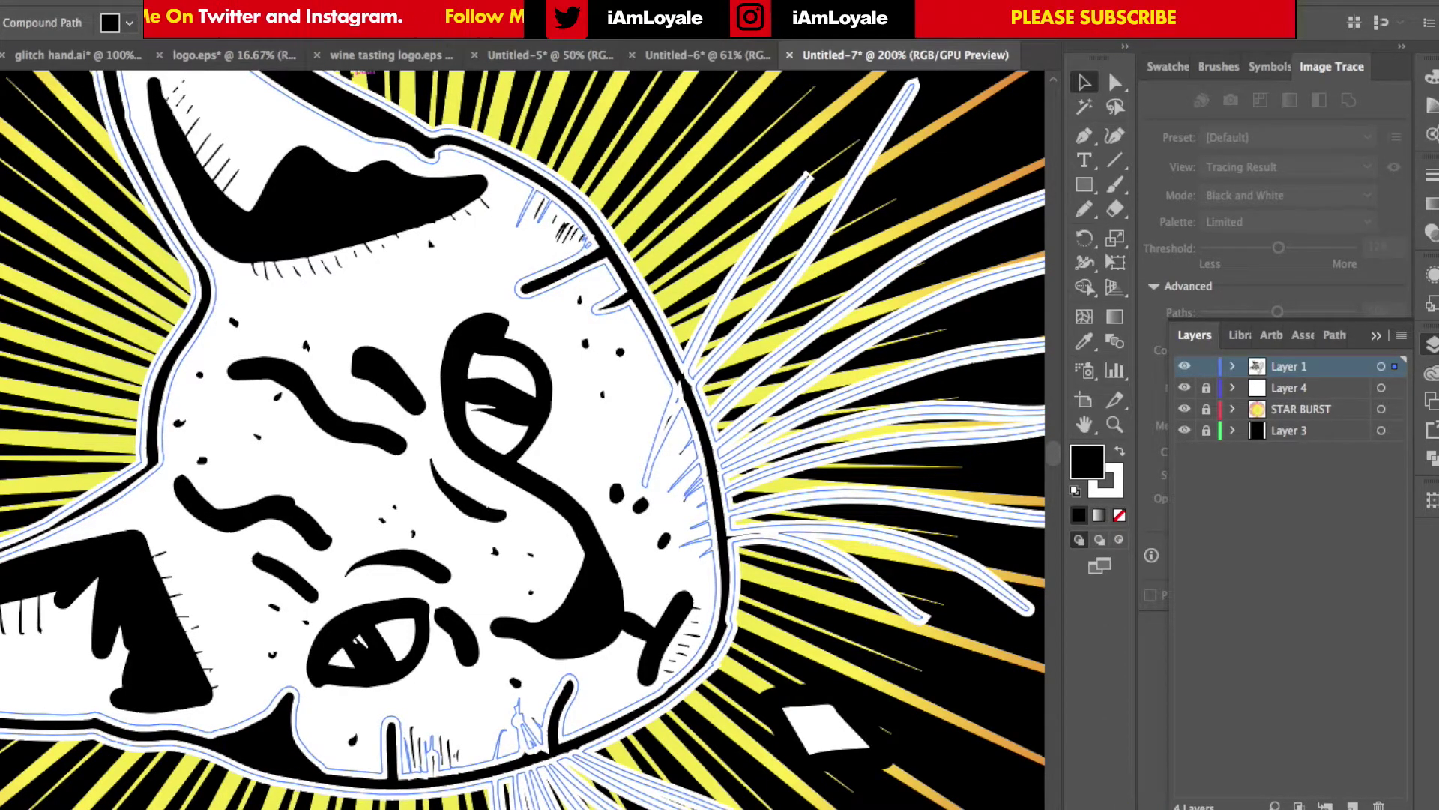
pyautogui.click(204, 23)
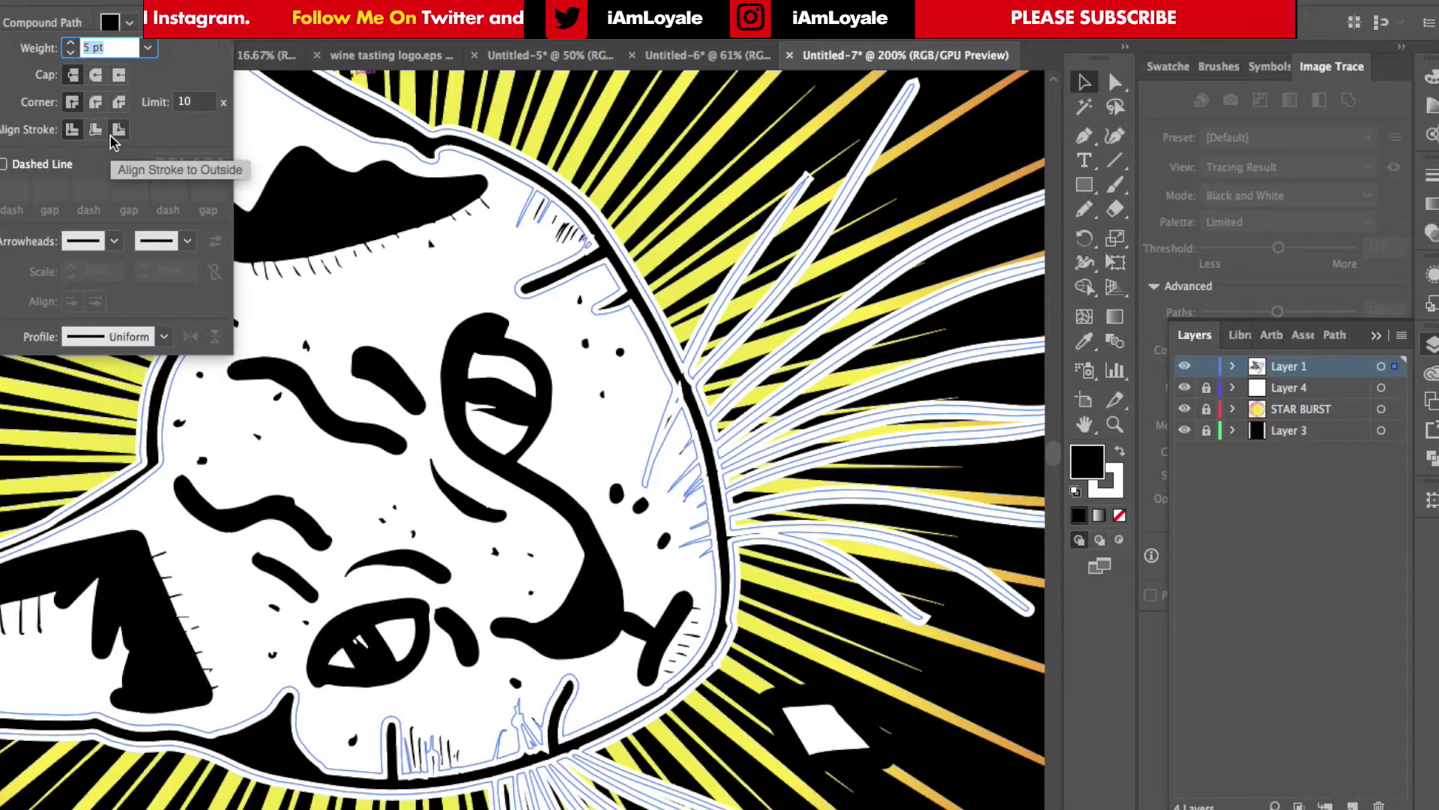
pyautogui.click(114, 140)
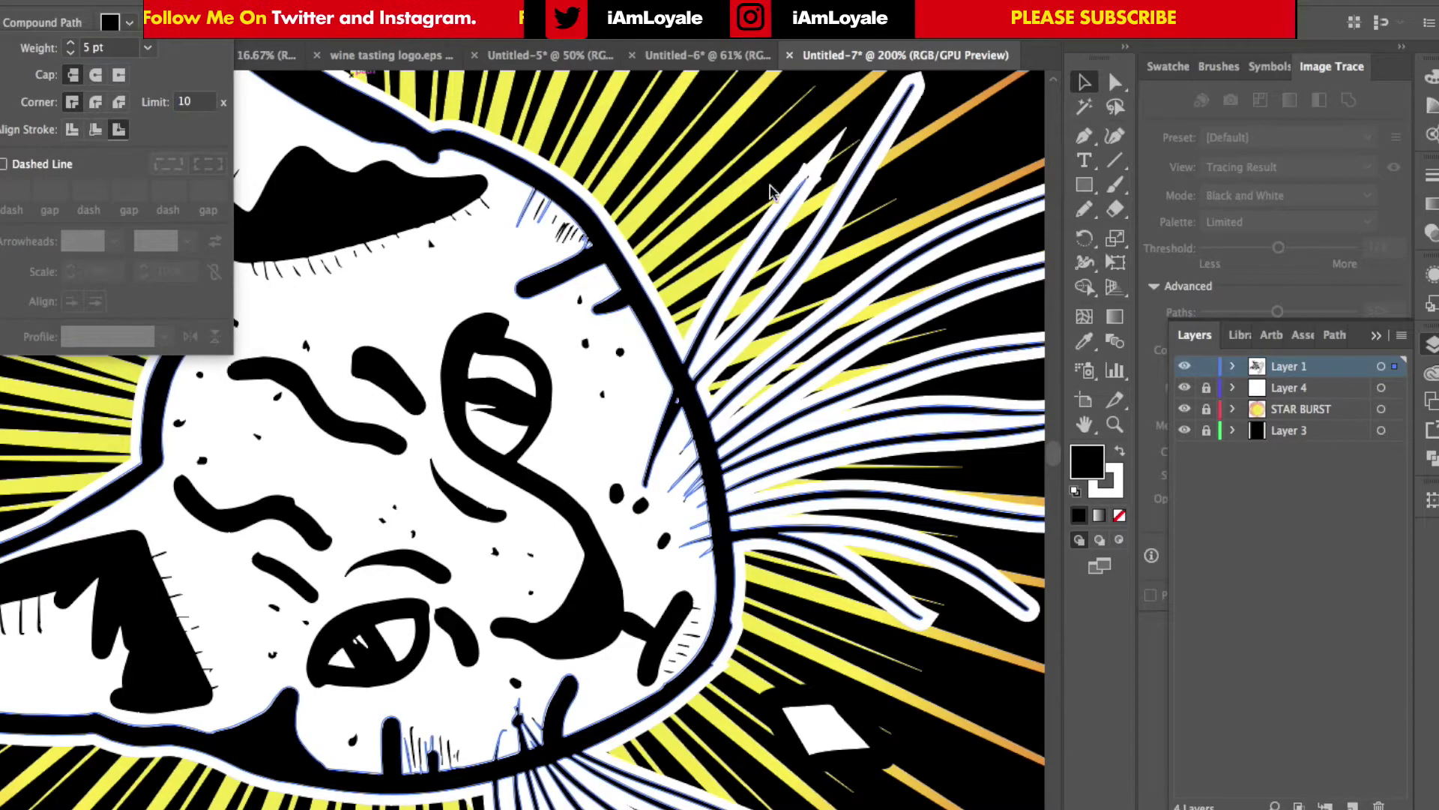
pyautogui.click(632, 170)
pyautogui.press('super+minus')
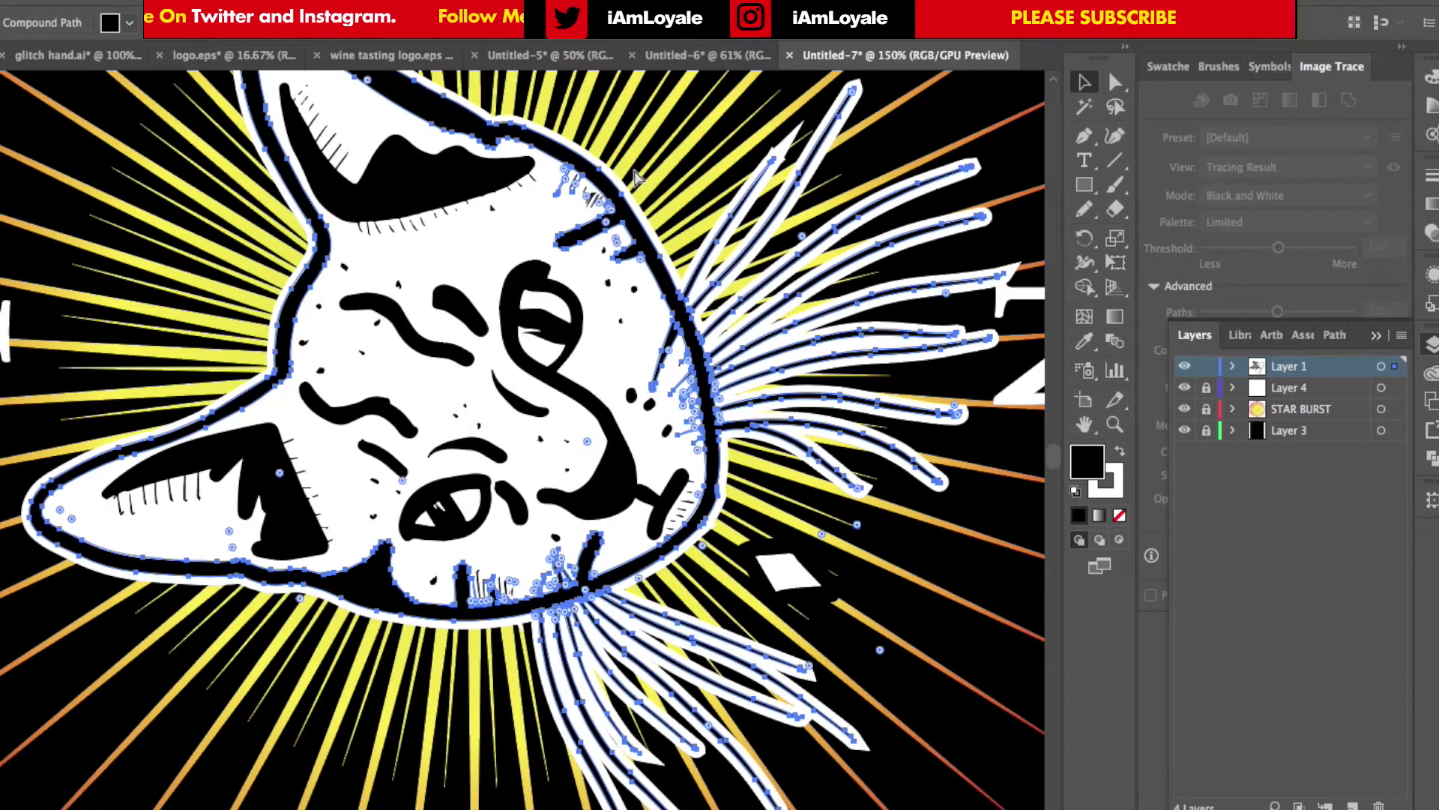
pyautogui.press('super+minus')
pyautogui.press('super+minus')
pyautogui.click(889, 222)
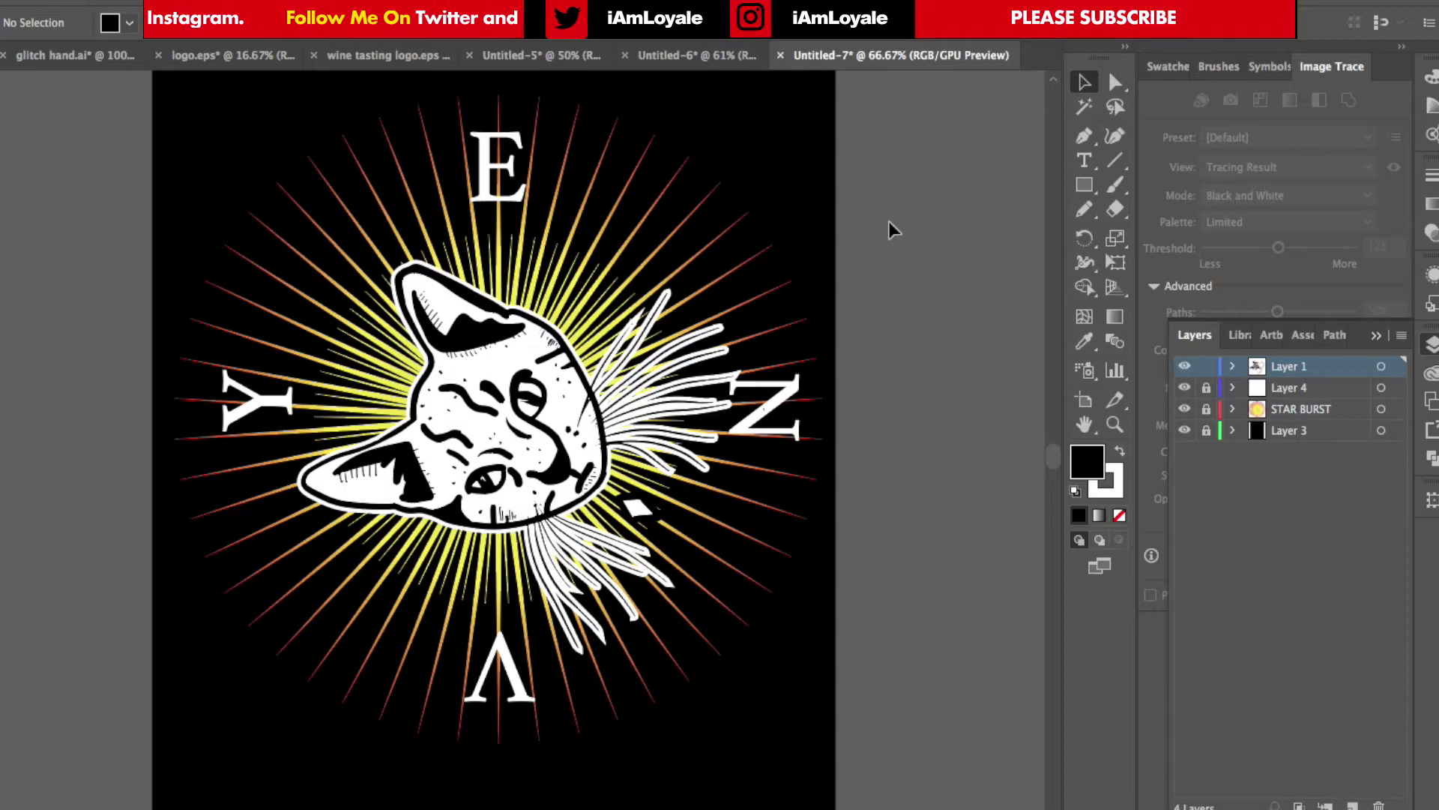
# - Fill the cat's white face with the starburst's gradient by sampling it with the Eyedropper
pyautogui.press('super+plus')
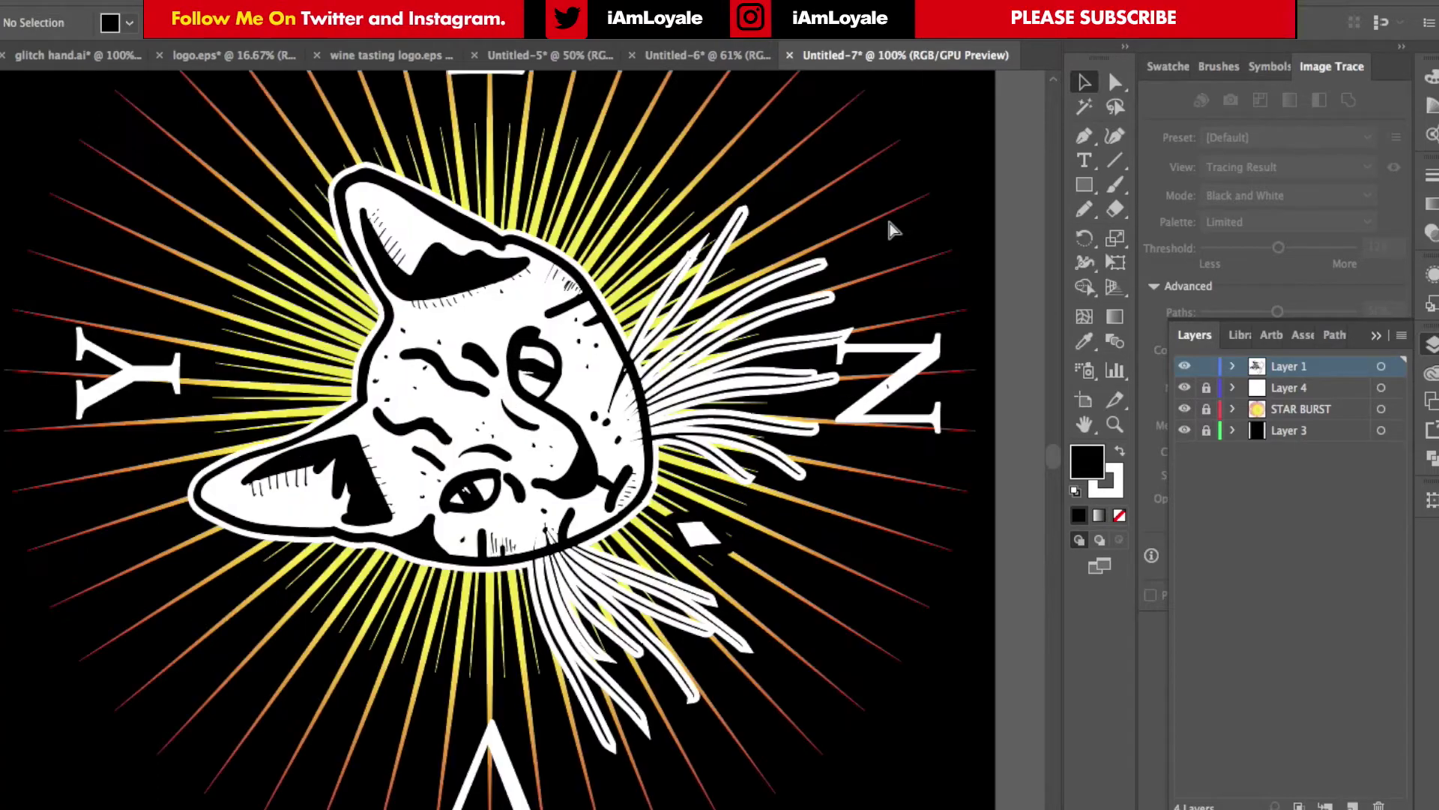
pyautogui.click(1084, 82)
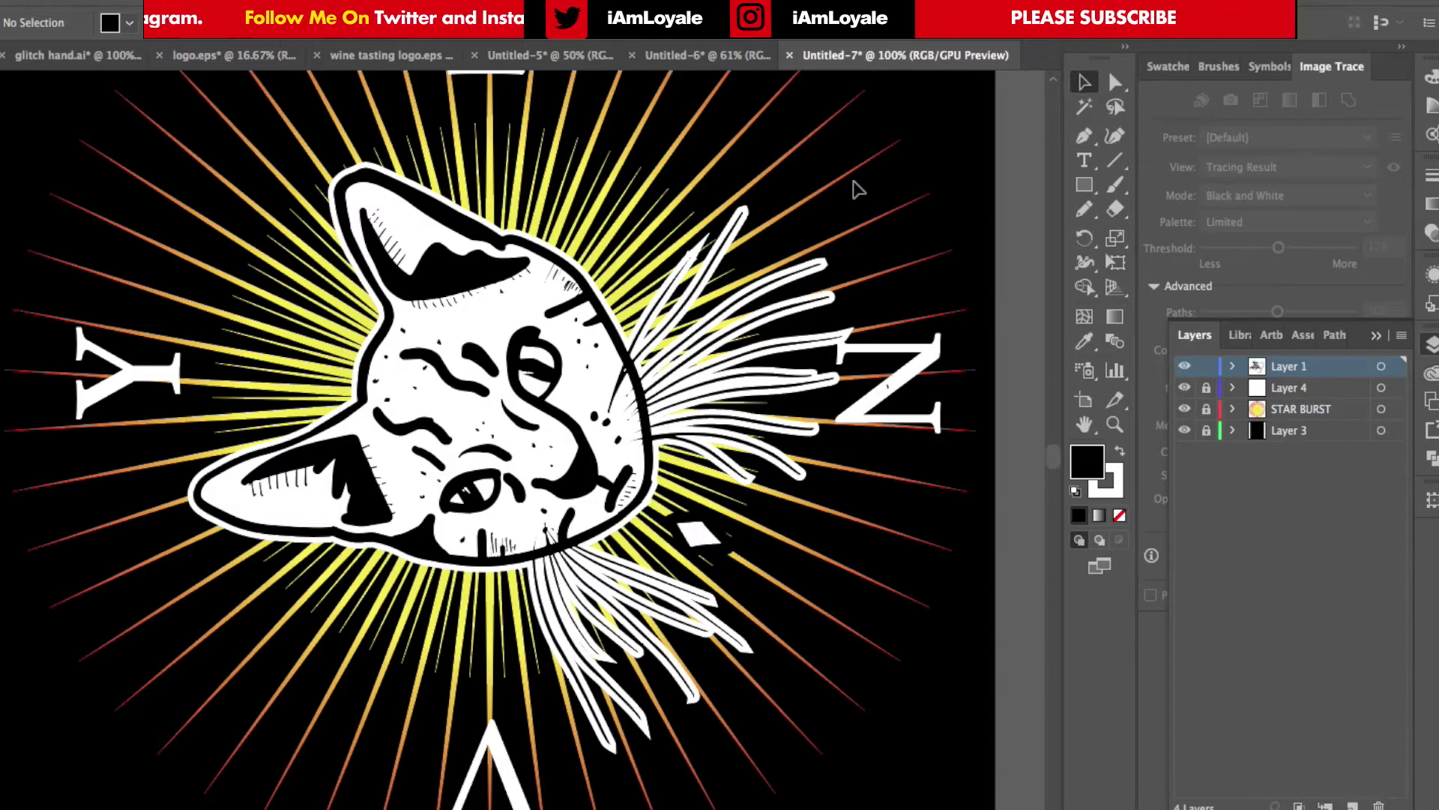
pyautogui.click(515, 298)
pyautogui.press('i')
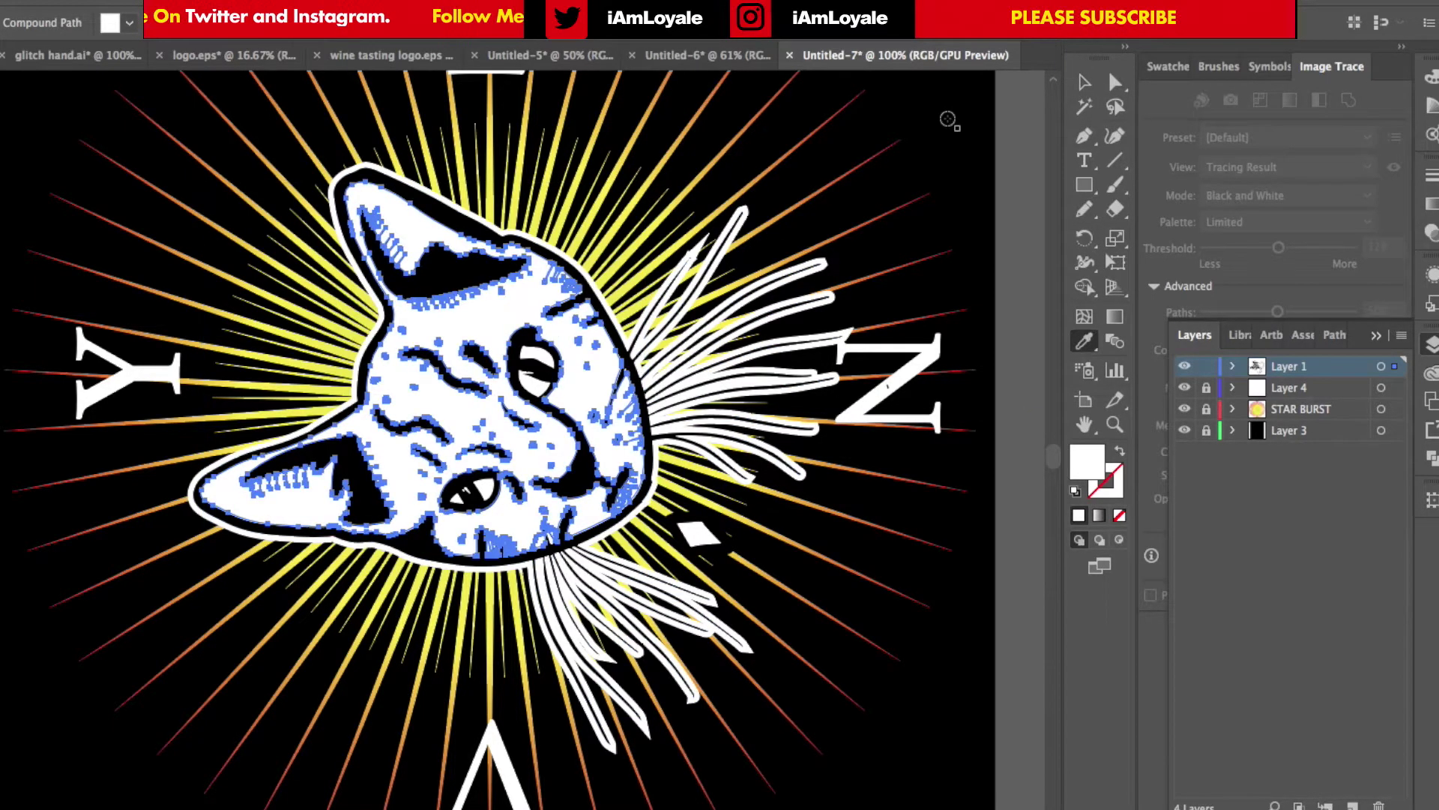
pyautogui.click(537, 218)
pyautogui.click(1085, 82)
pyautogui.press('super+minus')
pyautogui.click(303, 317)
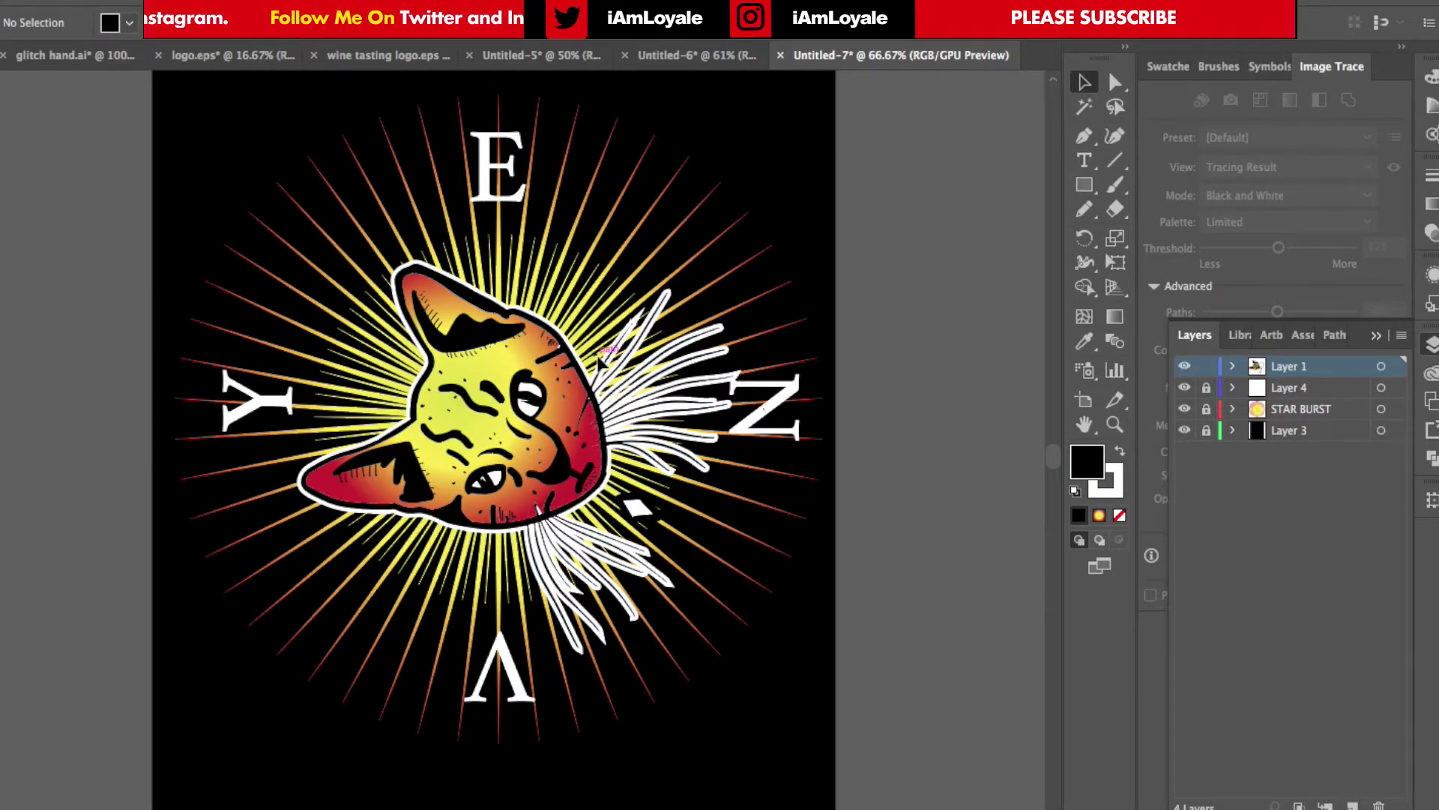
# - Change the stroke around the cat's outline and whiskers to yellow, R=252 G=238 B=33
pyautogui.click(652, 349)
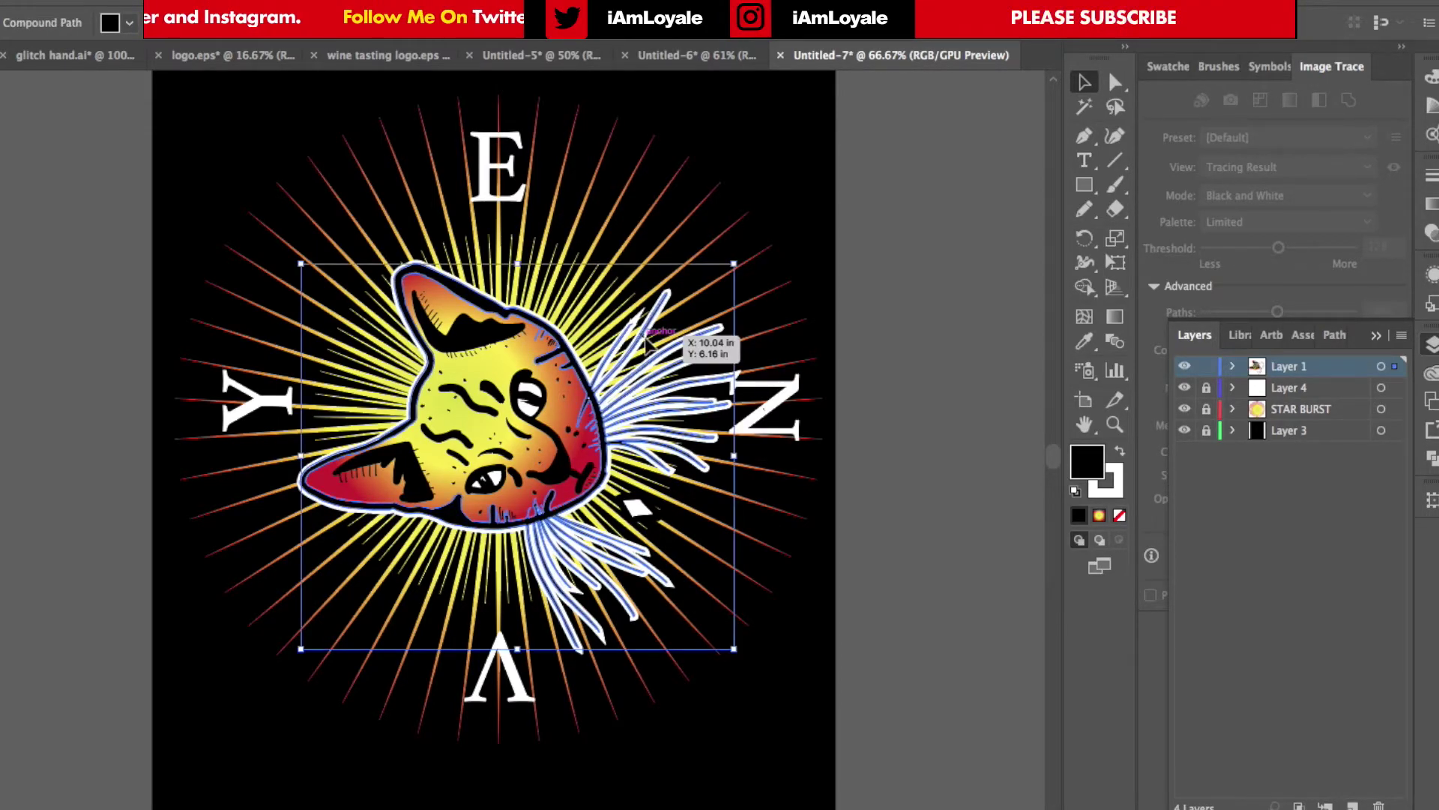
pyautogui.click(129, 23)
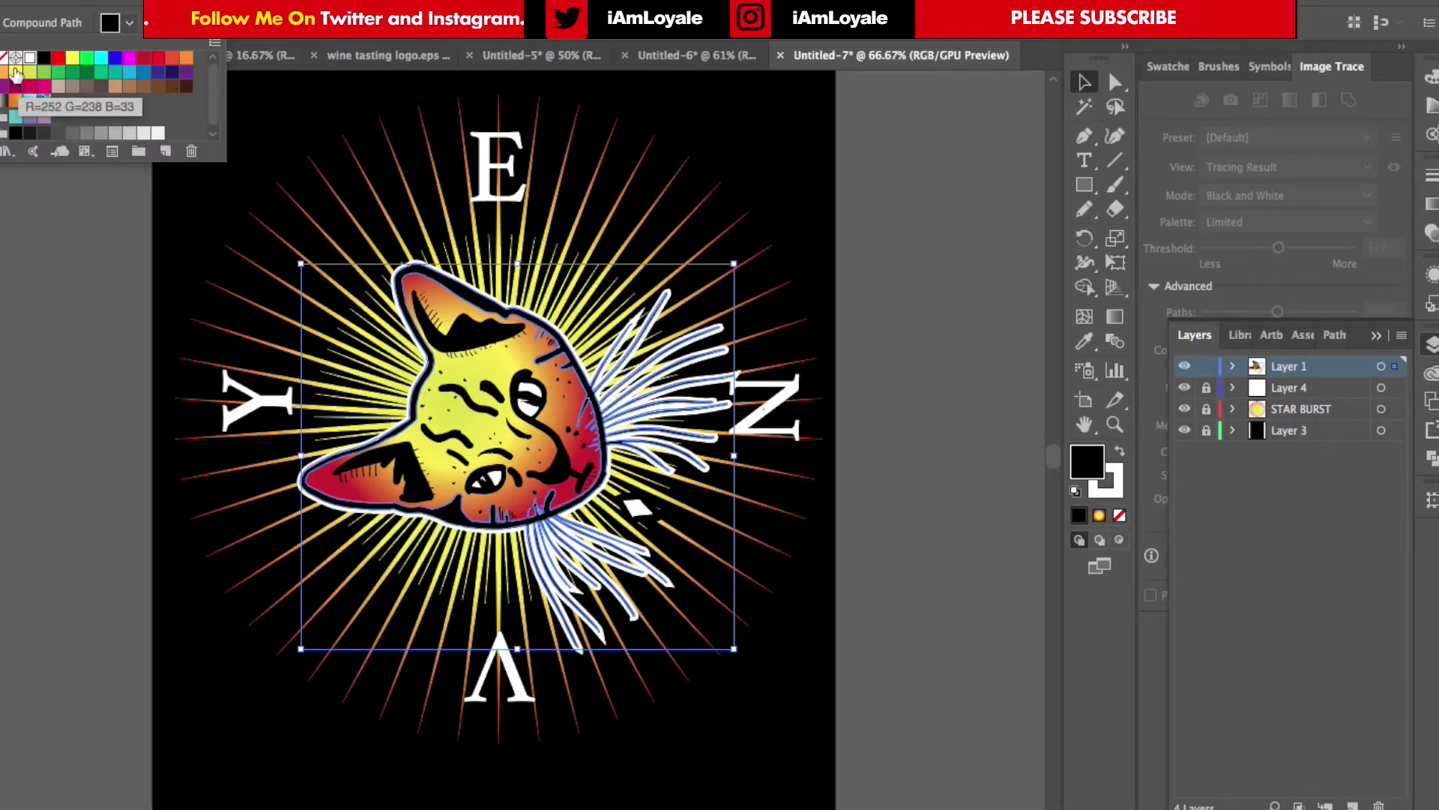
pyautogui.click(17, 75)
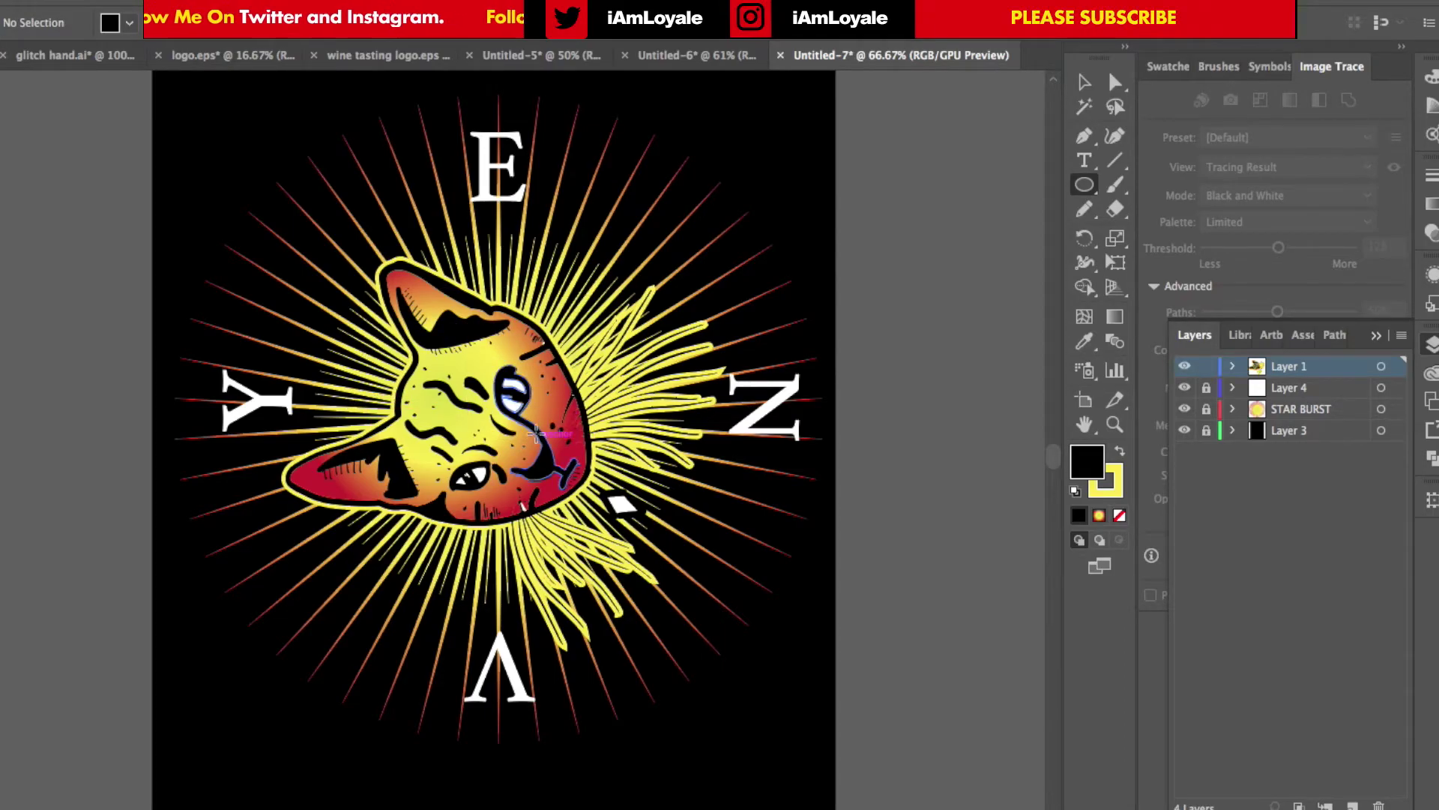
# - Add a layer directly above Layer 4 and draw a circle on it, centred on the starburst behind the cat's head
pyautogui.click(1317, 391)
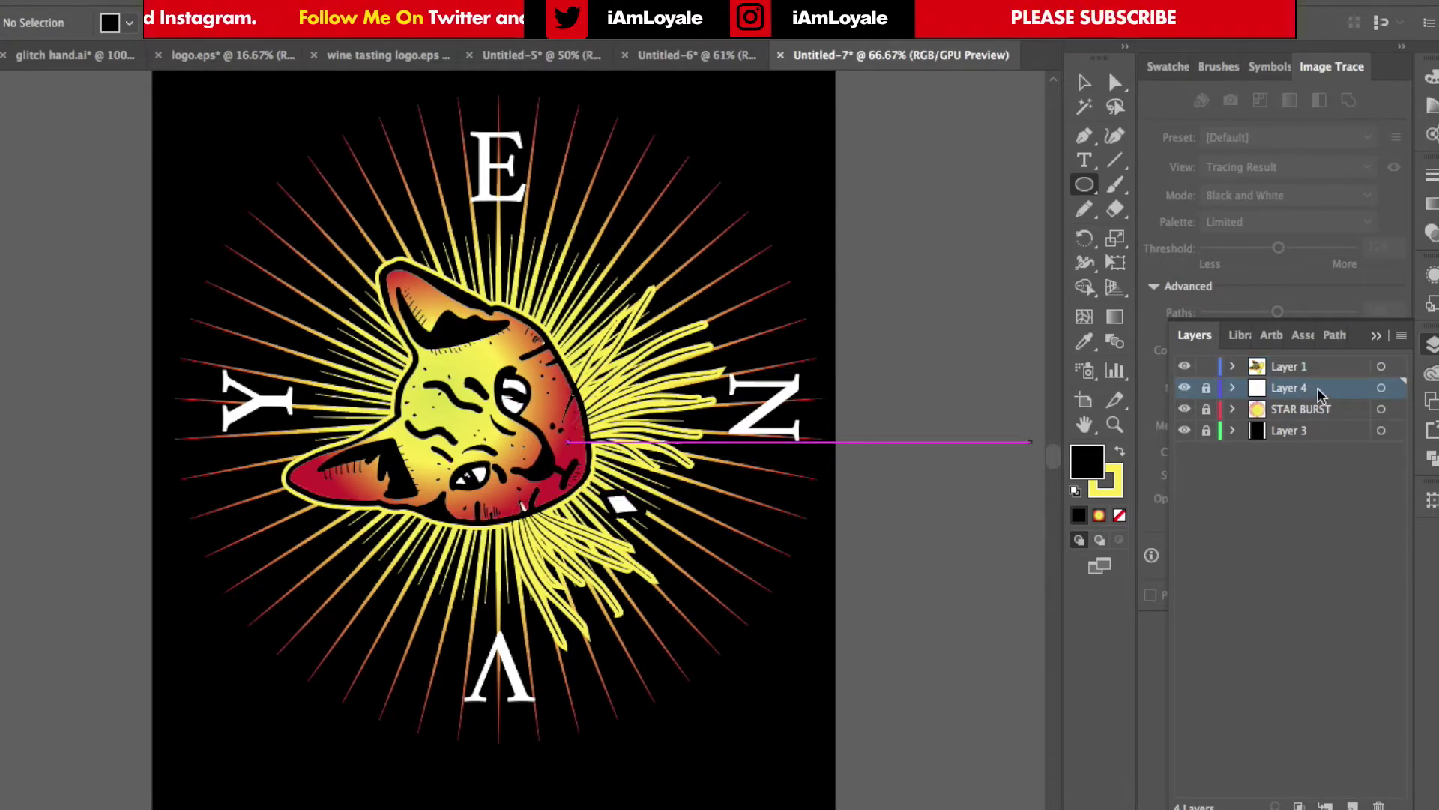
pyautogui.click(1353, 804)
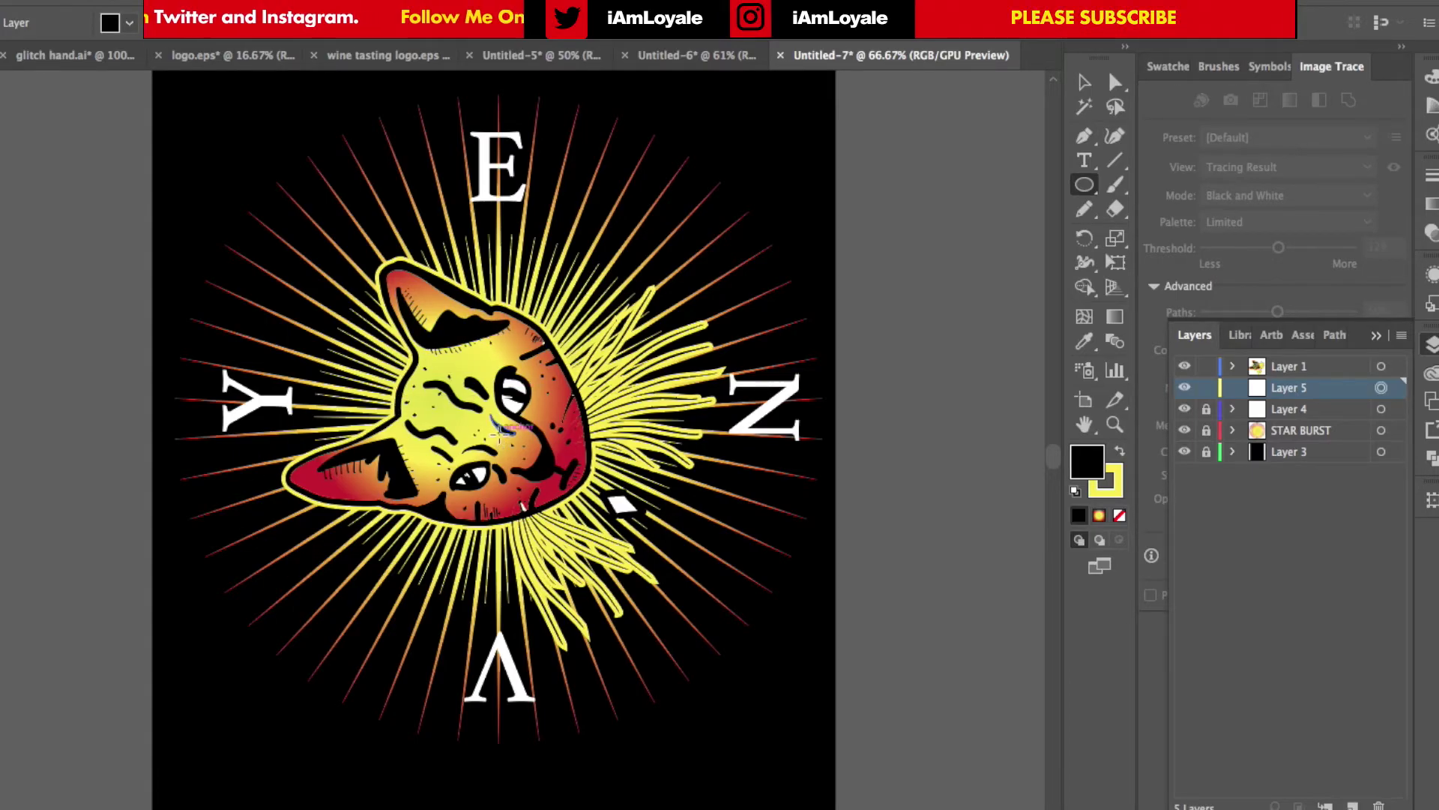
pyautogui.moveTo(498, 421); pyautogui.dragTo(646, 275)
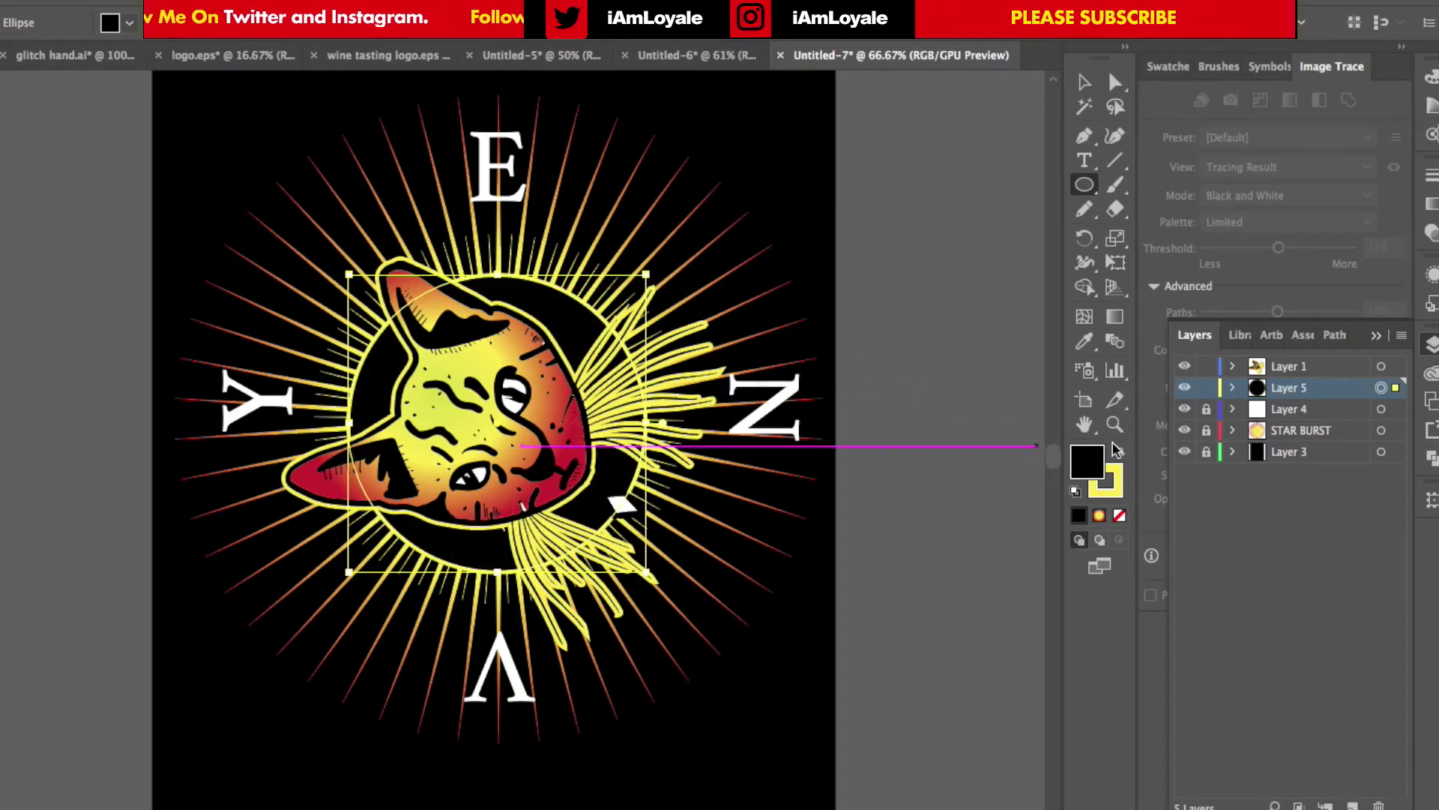
# - Swap the circle's fill and stroke colours to fill it yellow, and remove its stroke
pyautogui.click(1117, 452)
pyautogui.click(1110, 488)
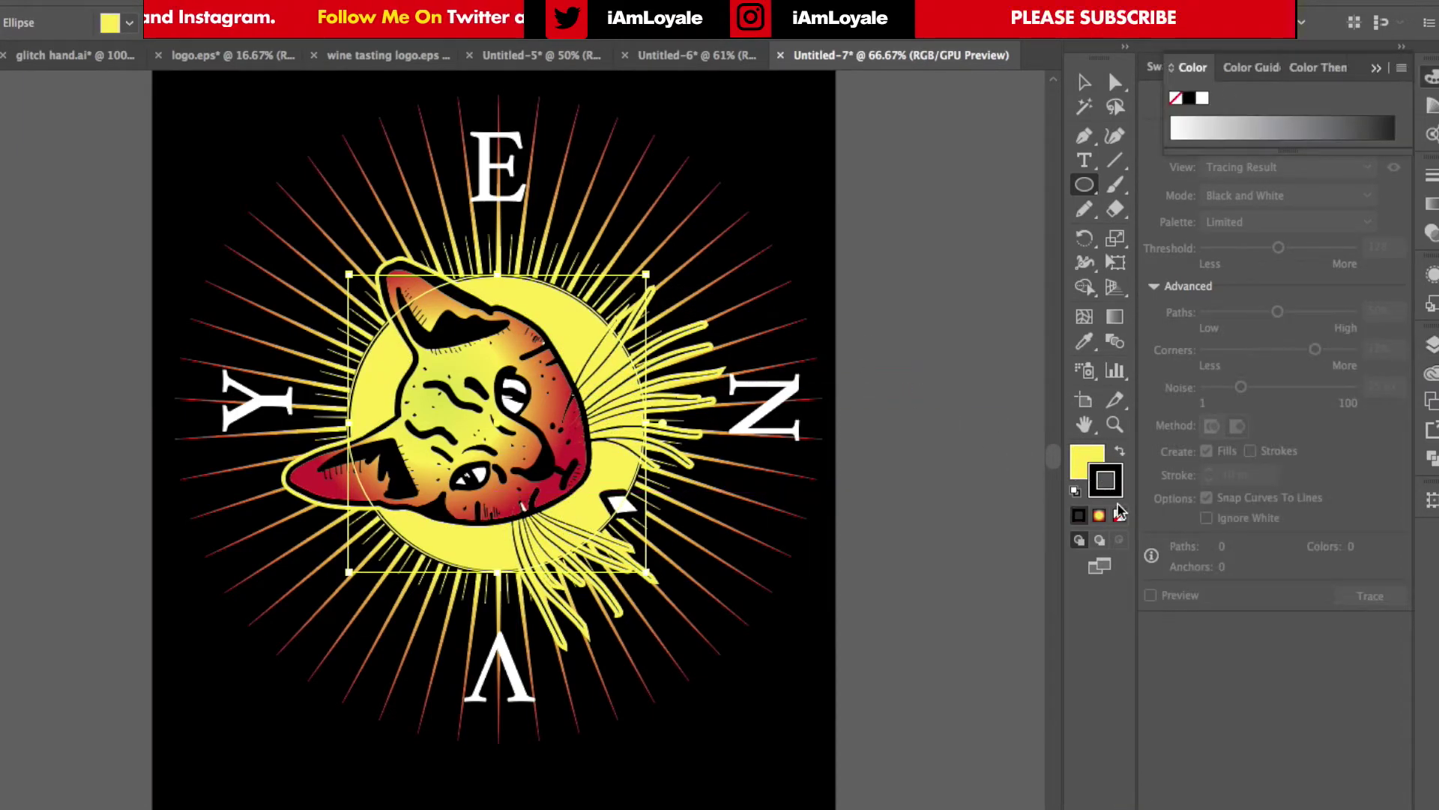
pyautogui.click(1119, 515)
pyautogui.press('v')
pyautogui.click(942, 193)
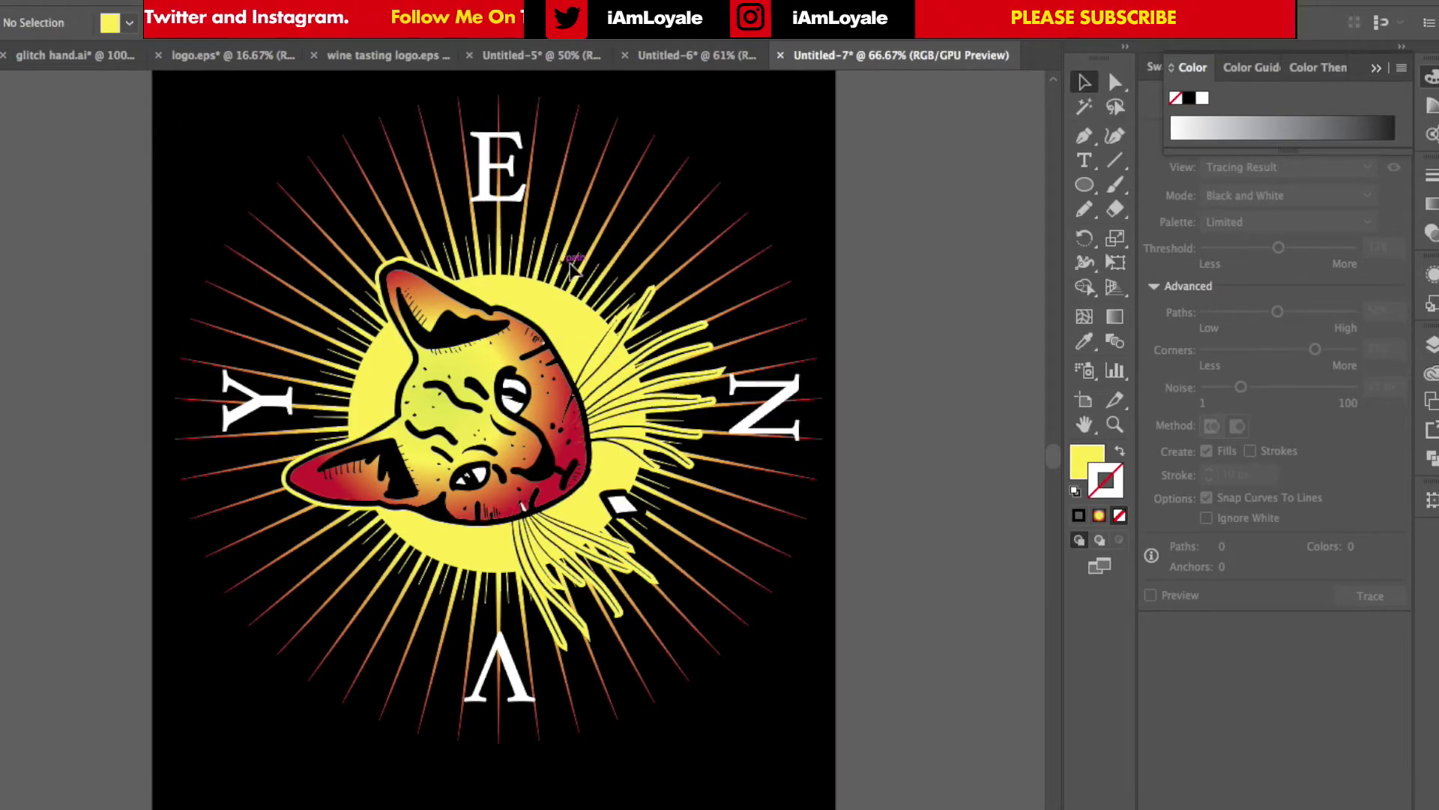
# - Enlarge the yellow circle behind the cat's head slightly from its upper-left corner
pyautogui.click(552, 330)
pyautogui.moveTo(350, 274)
pyautogui.mouseDown()
pyautogui.moveTo(334, 259)
pyautogui.moveTo(345, 269)
pyautogui.mouseUp()
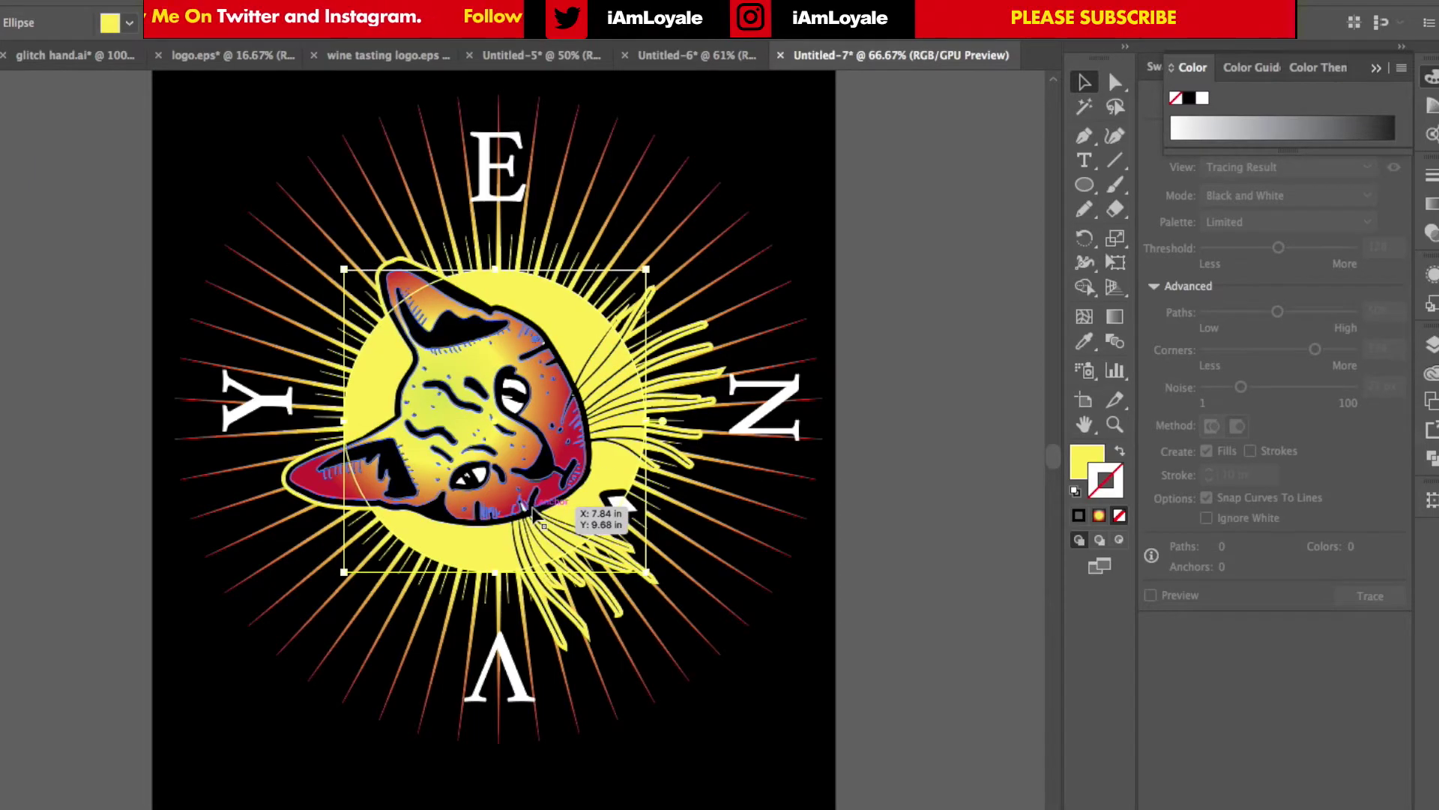
pyautogui.click(943, 222)
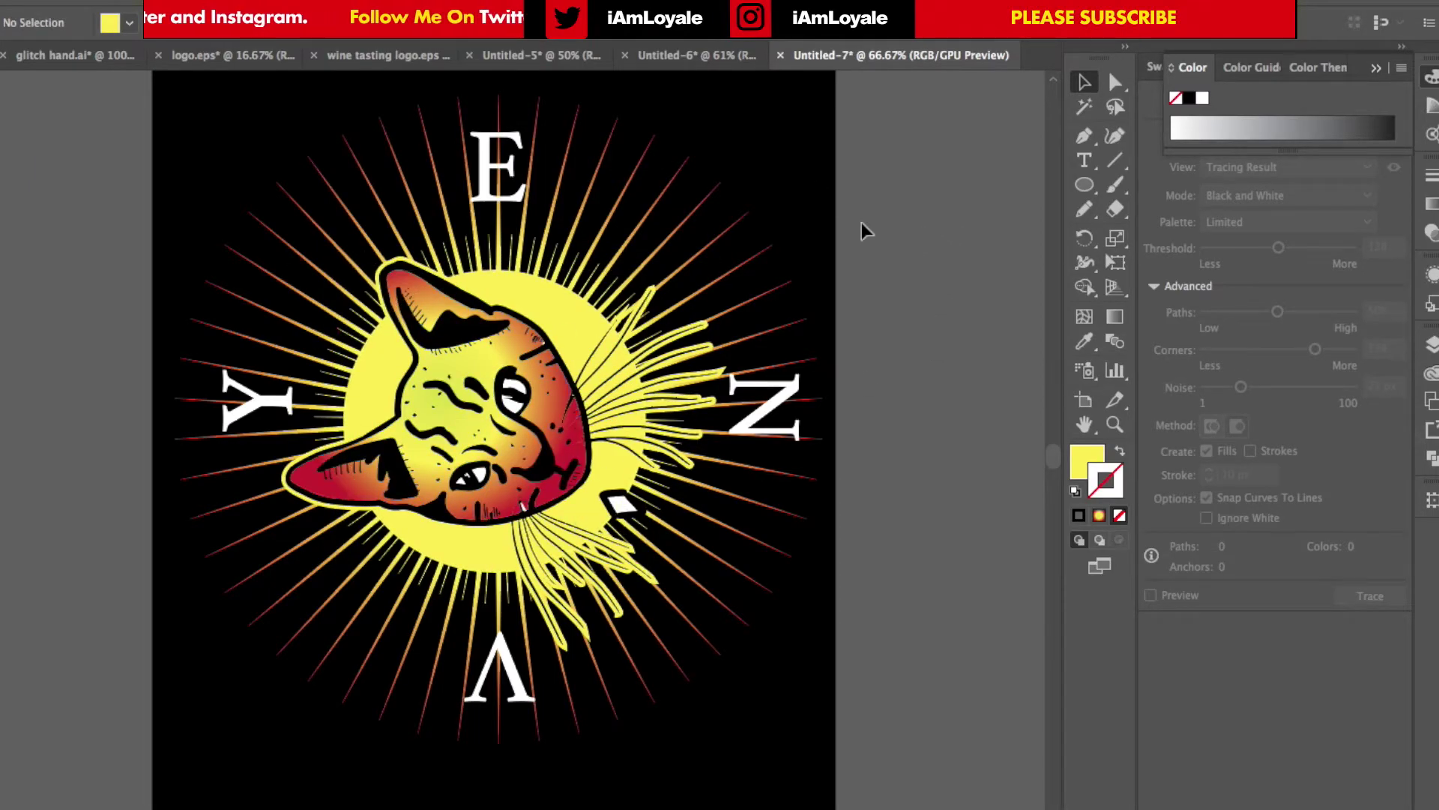
# - Apply a Gaussian Blur with a 20-pixel radius to the yellow circle as a glow behind the cat
pyautogui.click(588, 314)
pyautogui.click(431, 2)
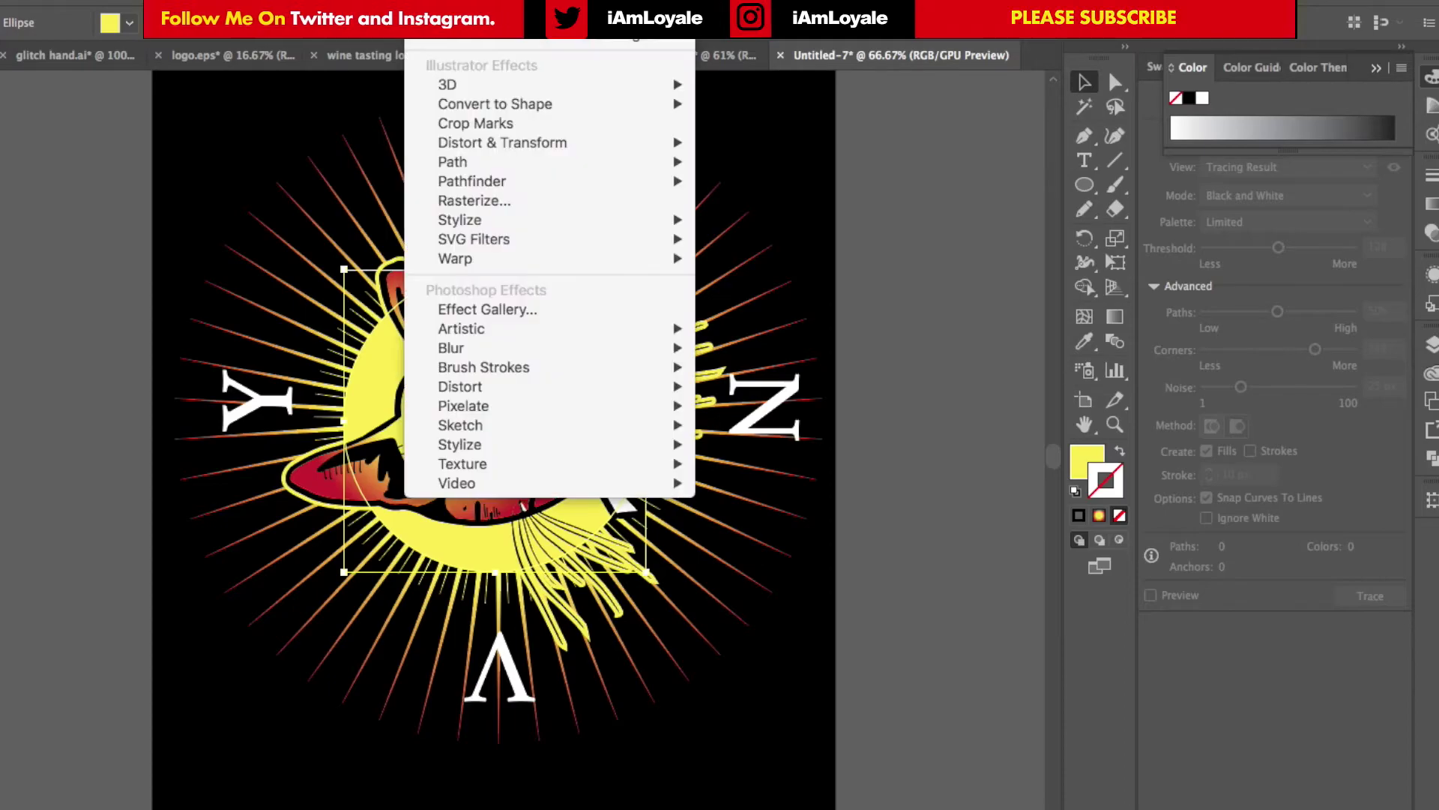
pyautogui.moveTo(660, 349)
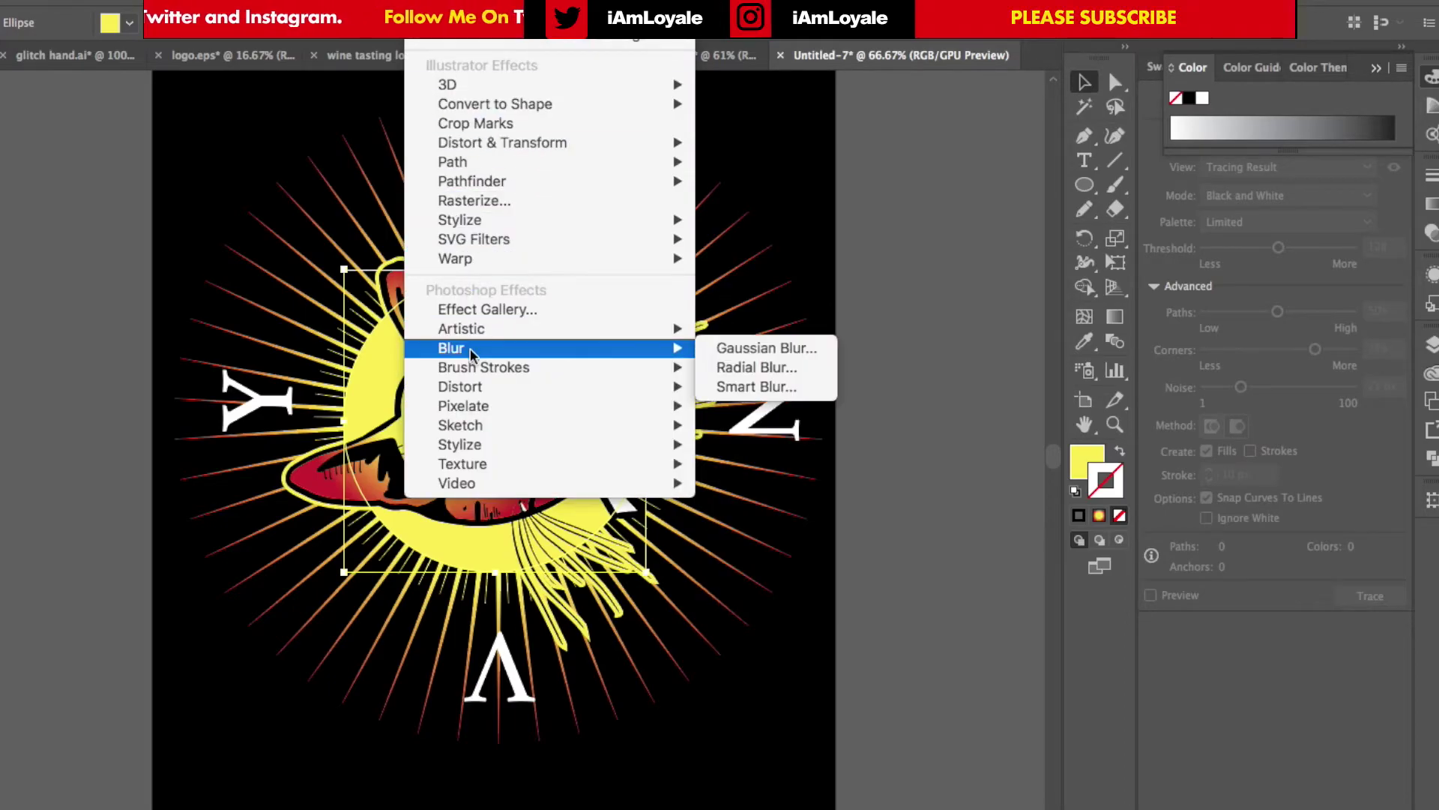
pyautogui.click(753, 349)
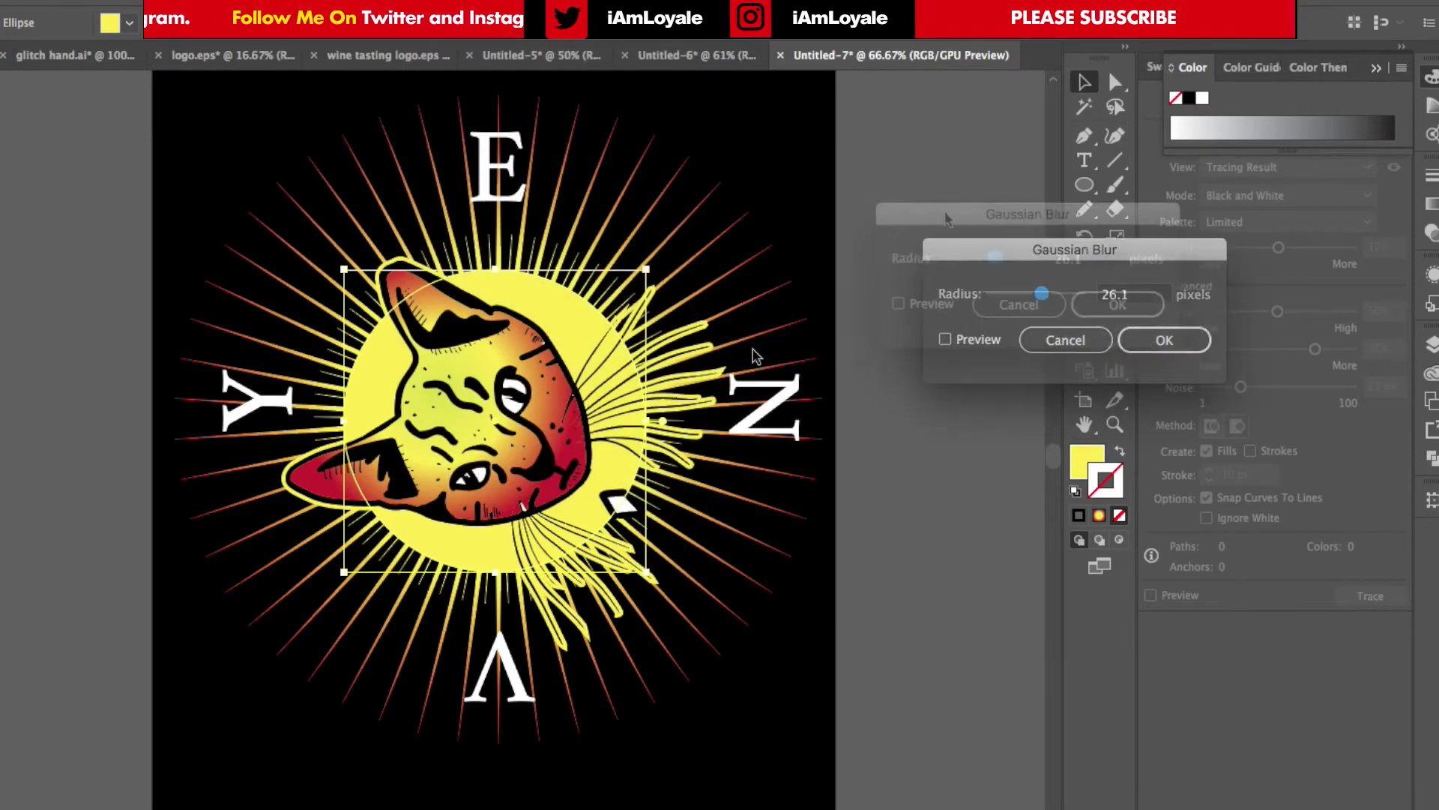
pyautogui.click(889, 295)
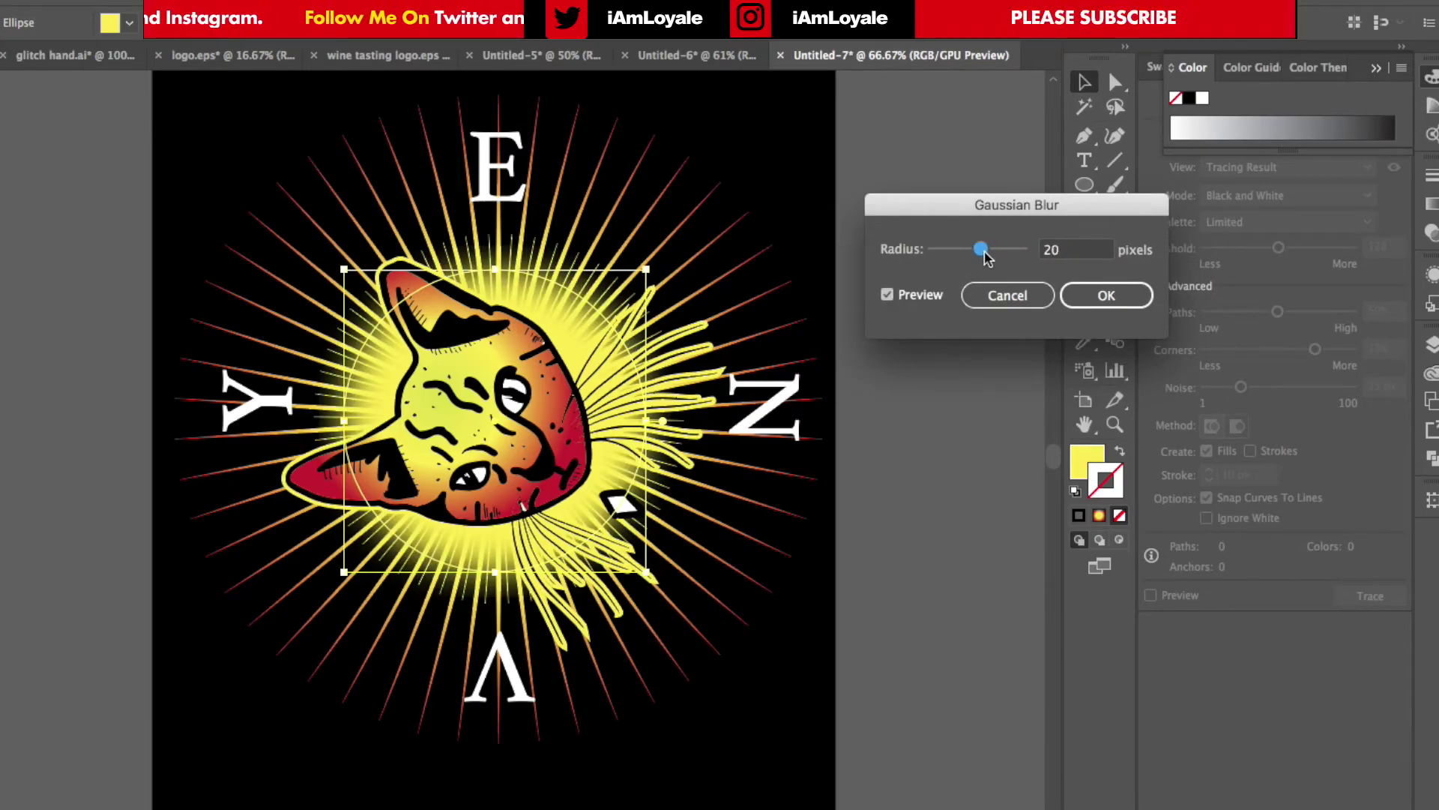
pyautogui.moveTo(985, 256); pyautogui.dragTo(984, 255)
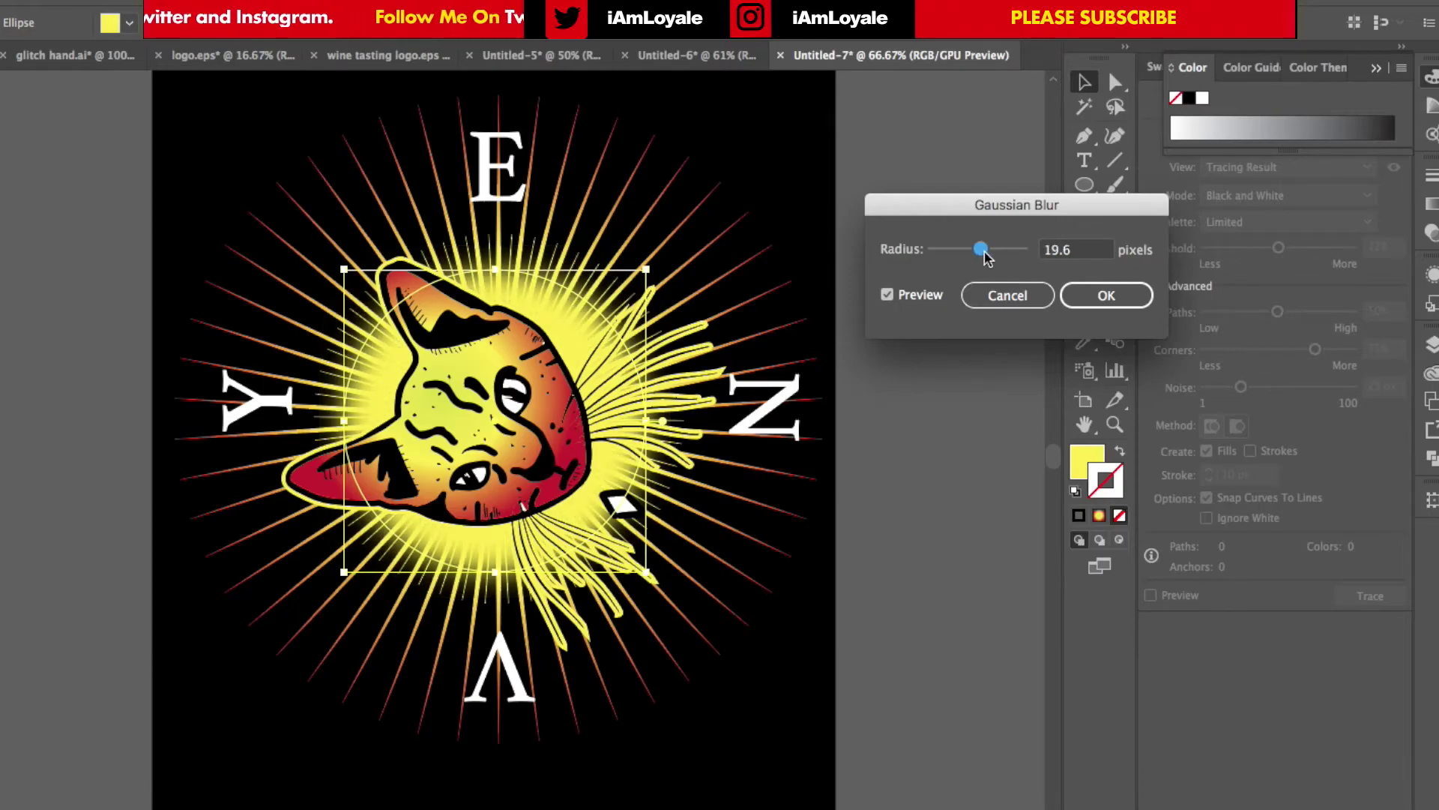
pyautogui.doubleClick(1085, 248)
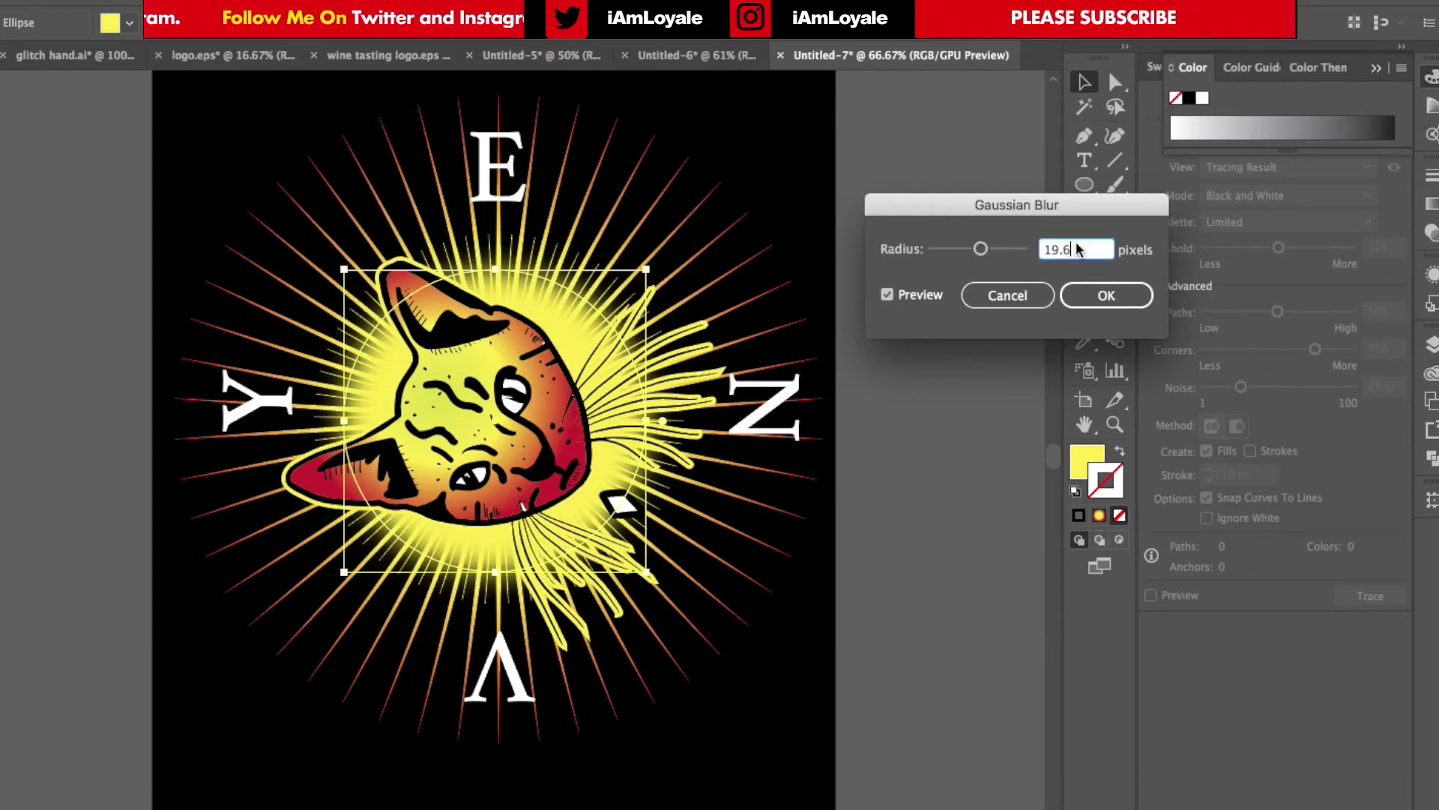
pyautogui.write('20')
pyautogui.click(1107, 295)
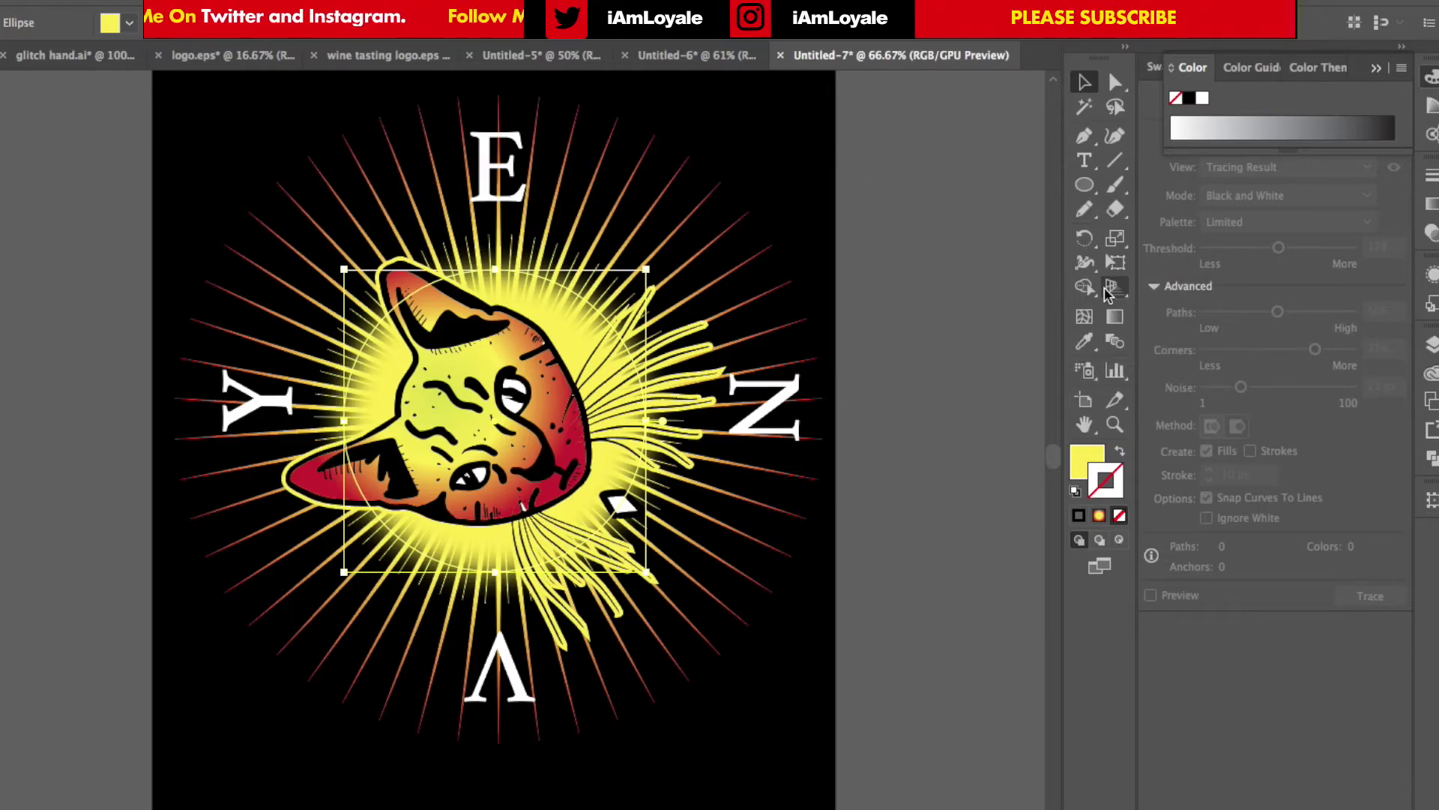
pyautogui.click(565, 225)
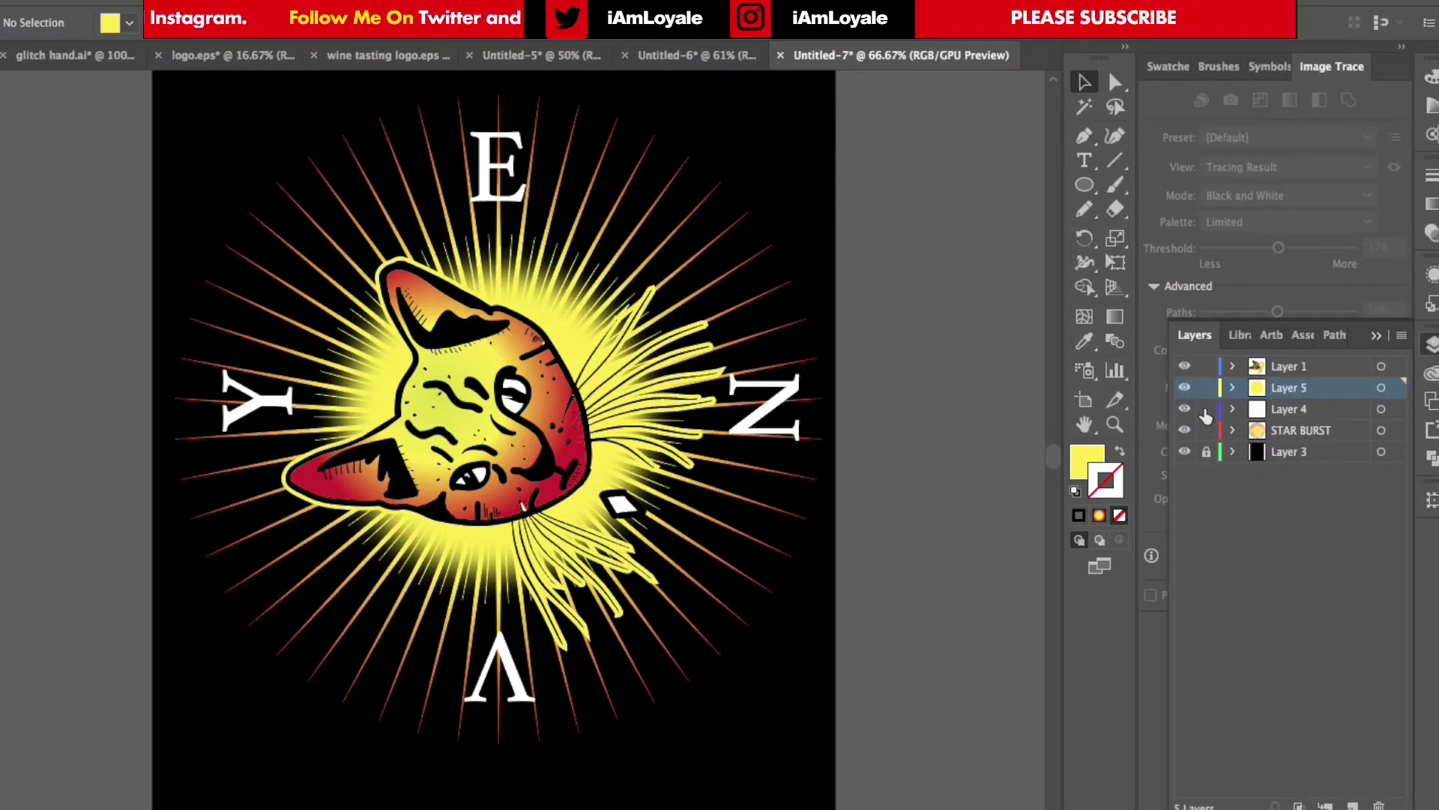
# - Collect the layers from STAR BURST up to Layer 1 into one new layer and make an opacity mask for it
pyautogui.click(1291, 434)
pyautogui.keyDown('shift'); pyautogui.click(1292, 369); pyautogui.keyUp('shift')
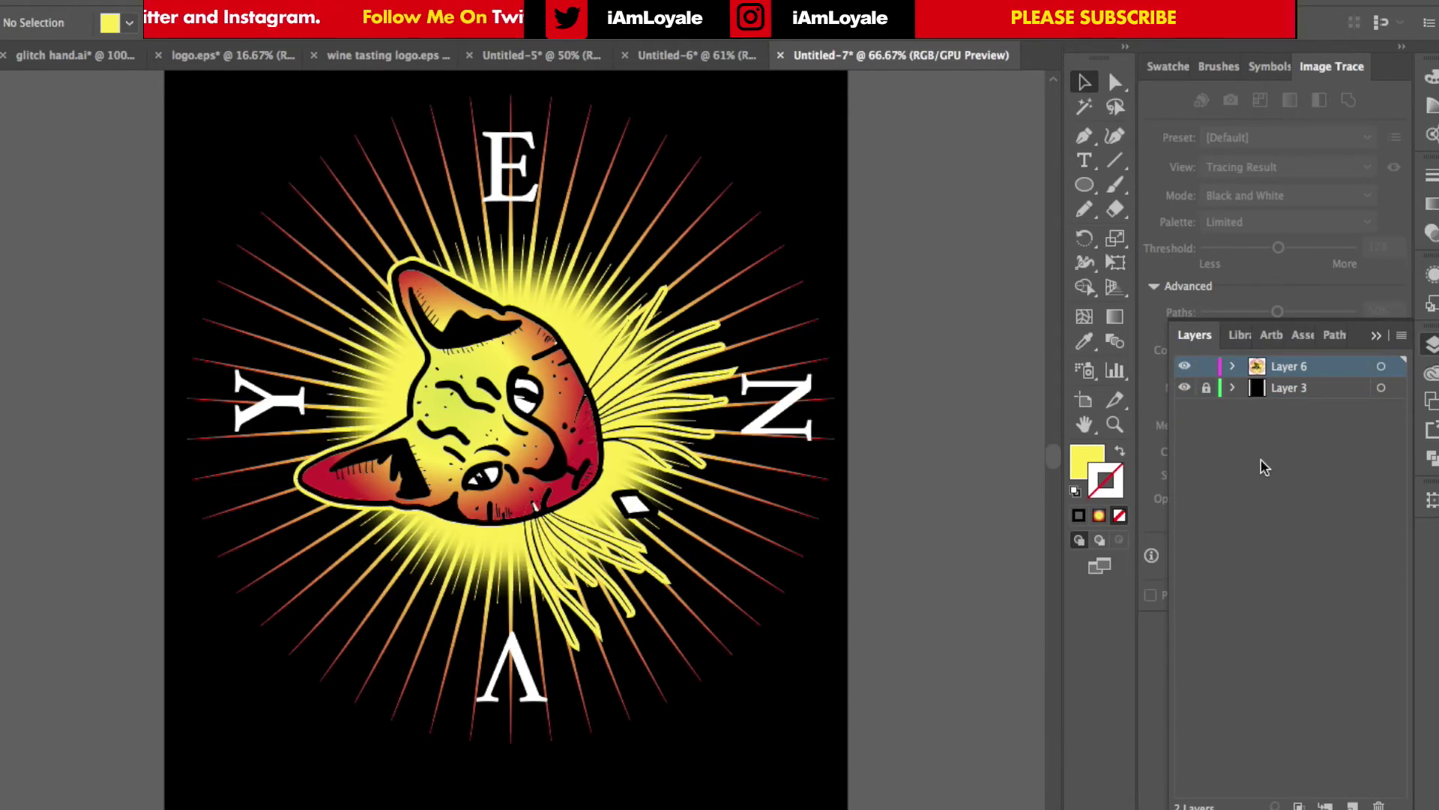
pyautogui.click(1382, 367)
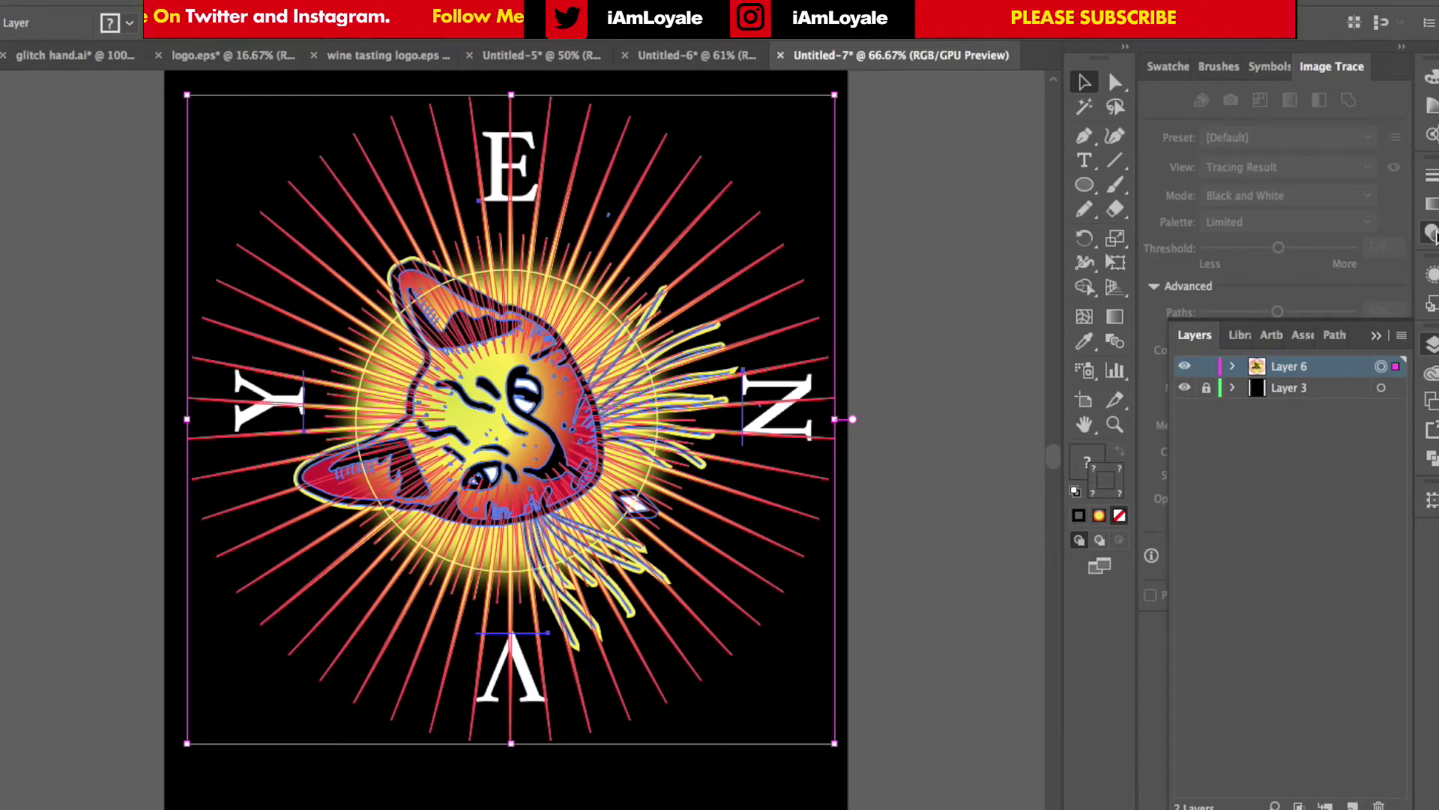
pyautogui.click(1432, 233)
pyautogui.click(1358, 230)
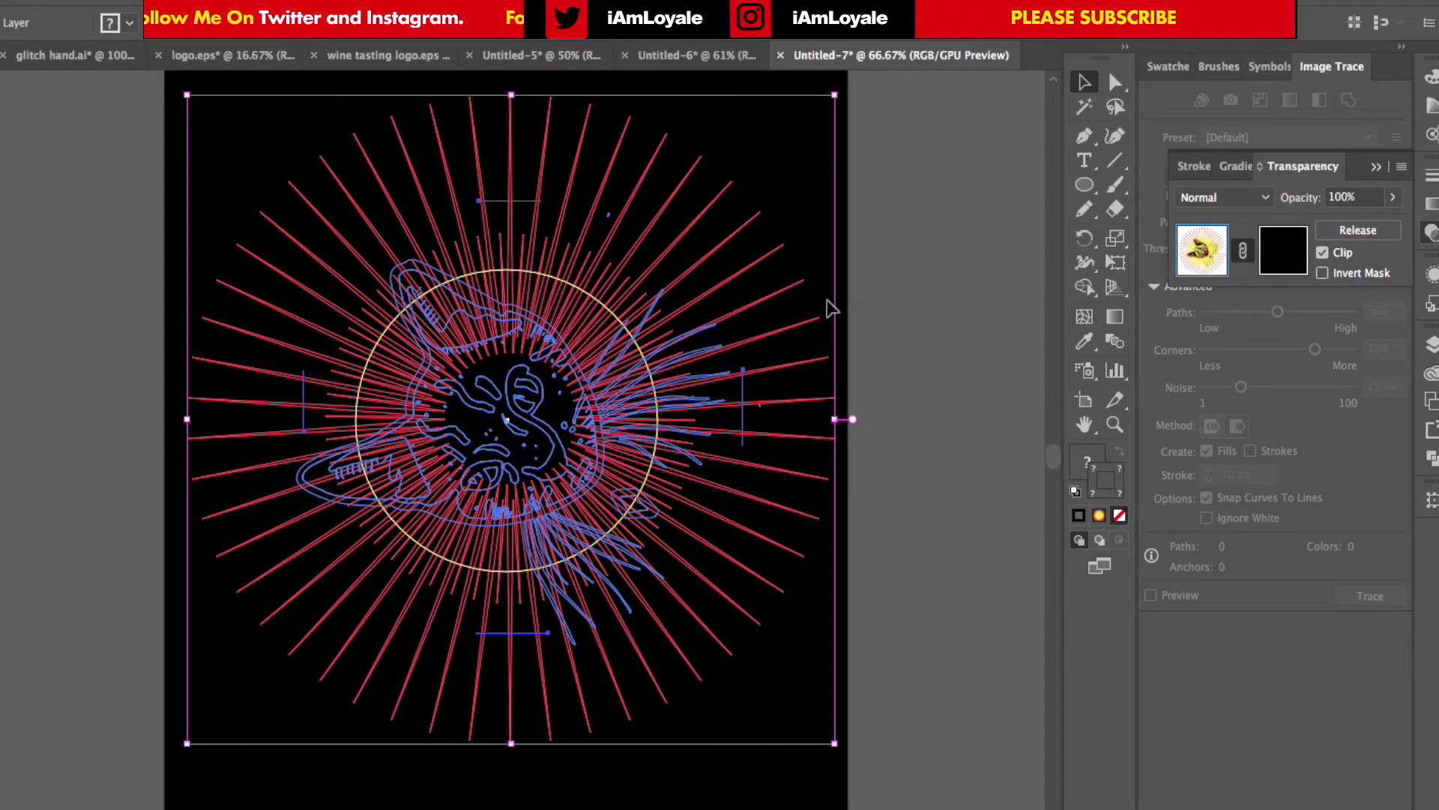
# - Open the layer's opacity mask for editing and place the paper texture image in it over the artwork
pyautogui.click(1282, 248)
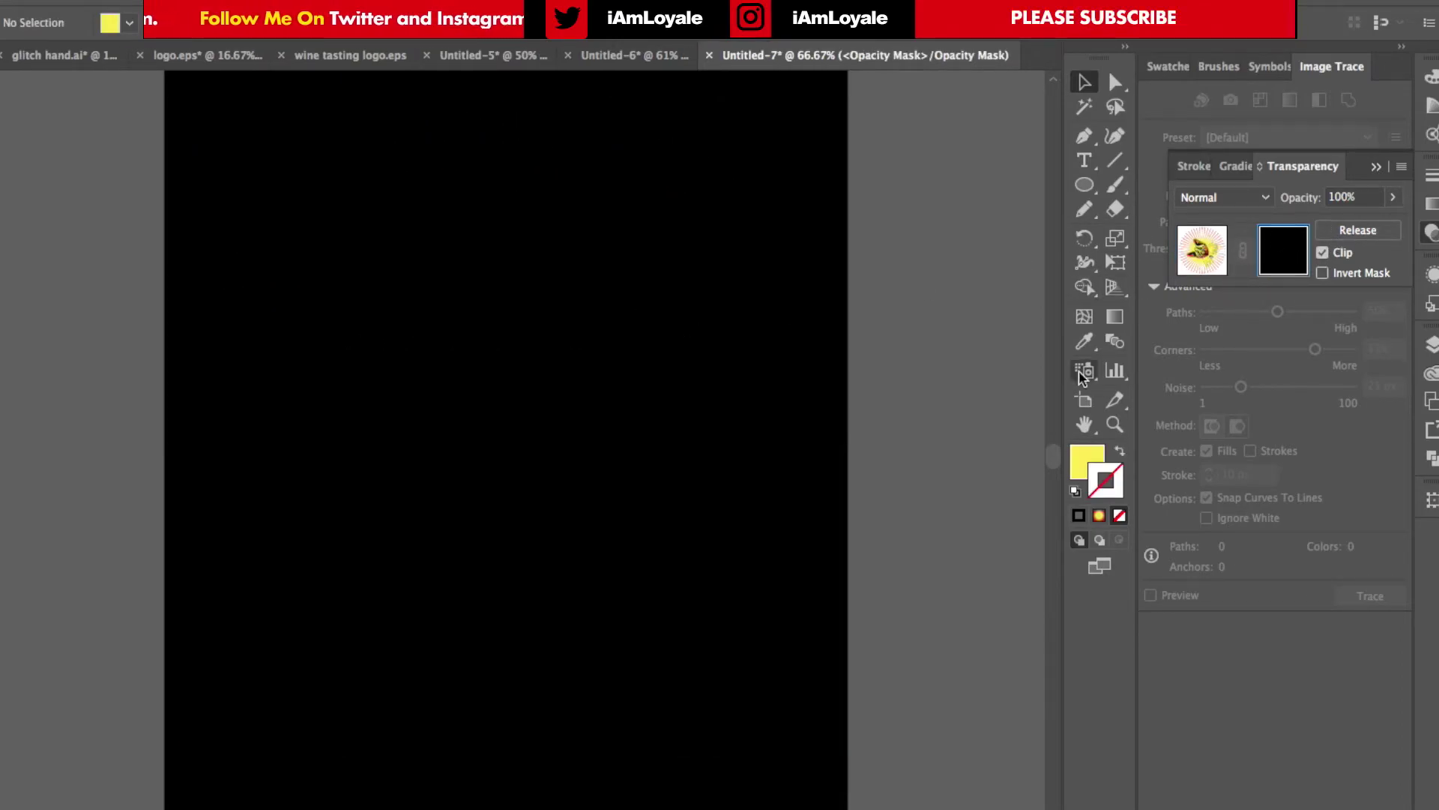
pyautogui.click(1432, 345)
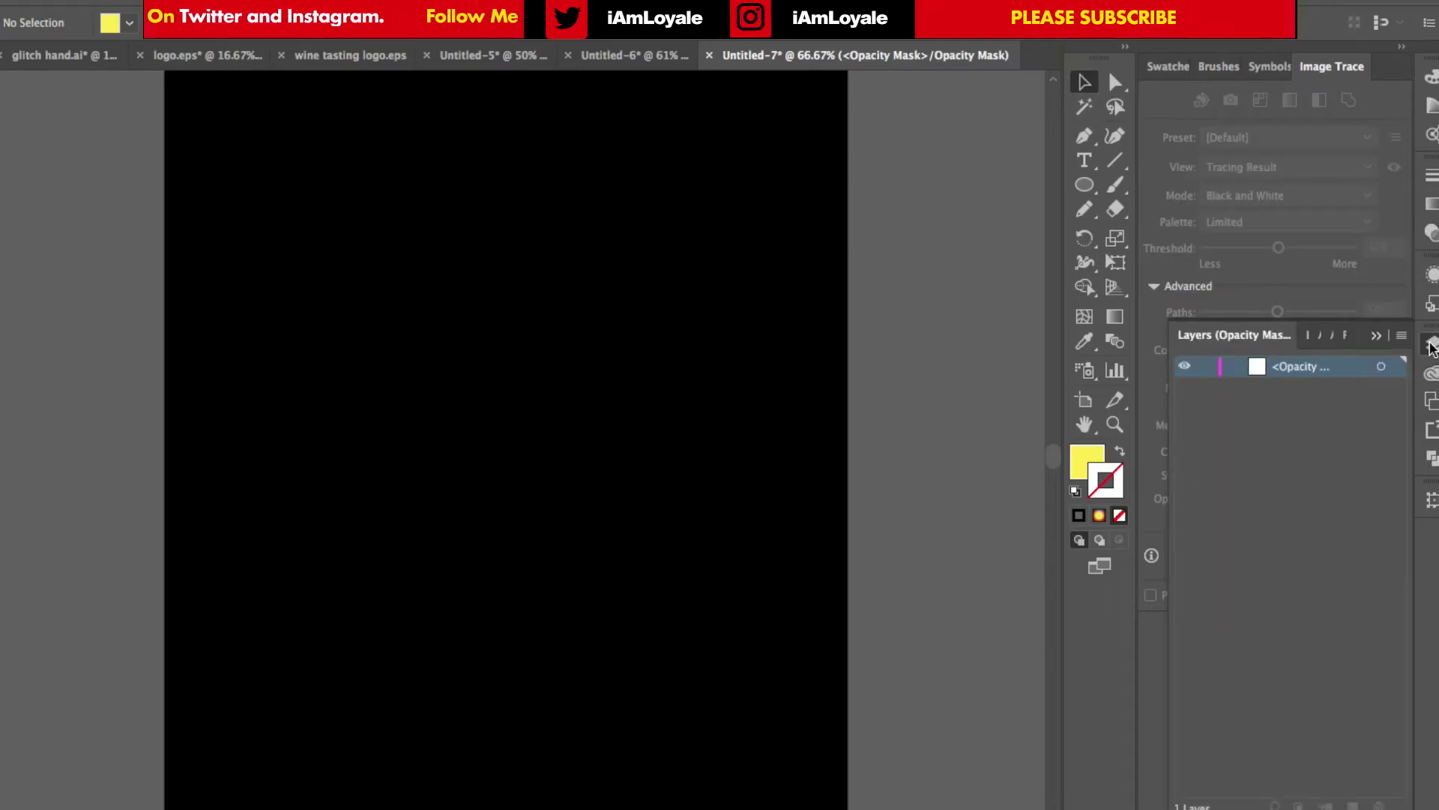
pyautogui.click(1381, 366)
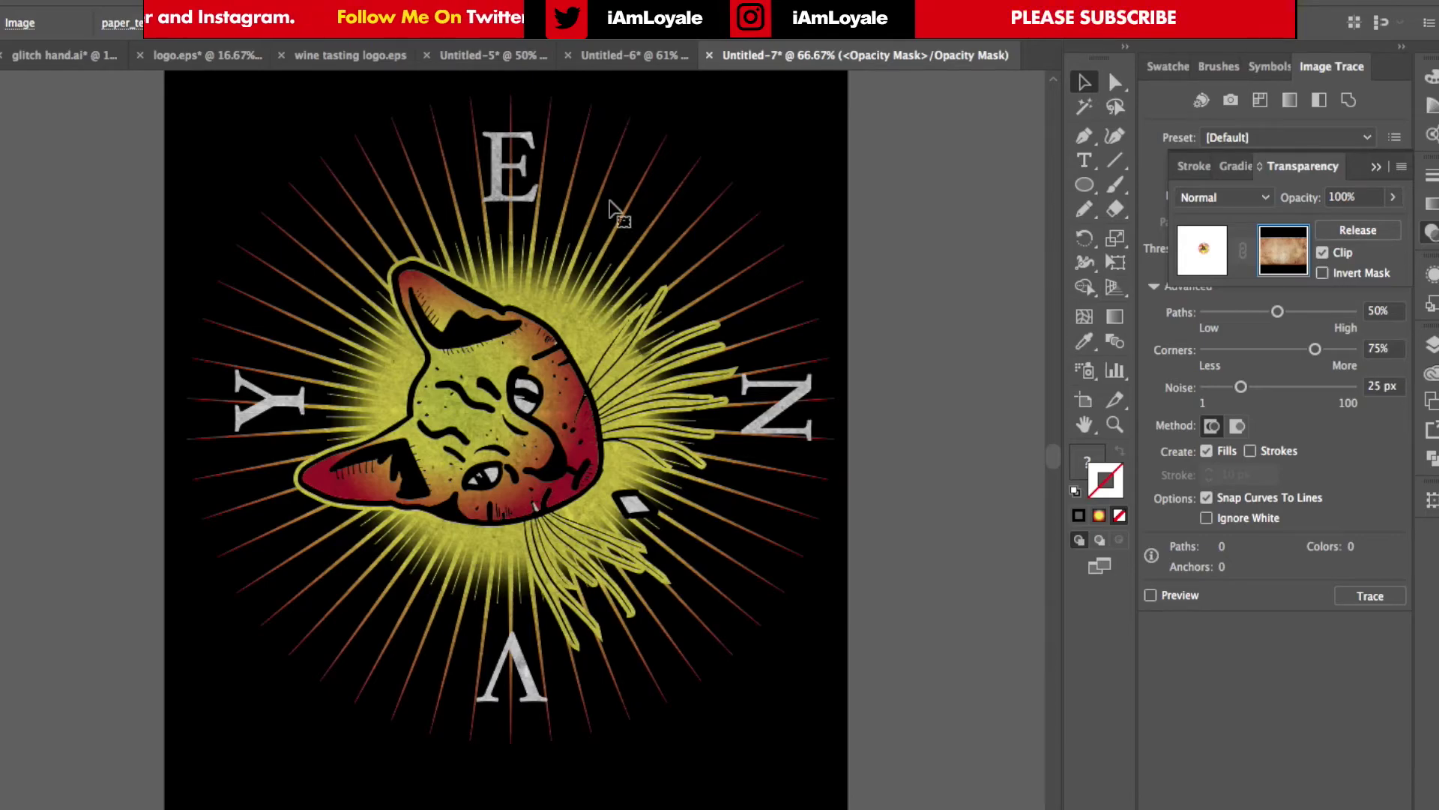
# - Try inverting the opacity mask and adjusting the opacity of the paper texture image
pyautogui.click(1323, 272)
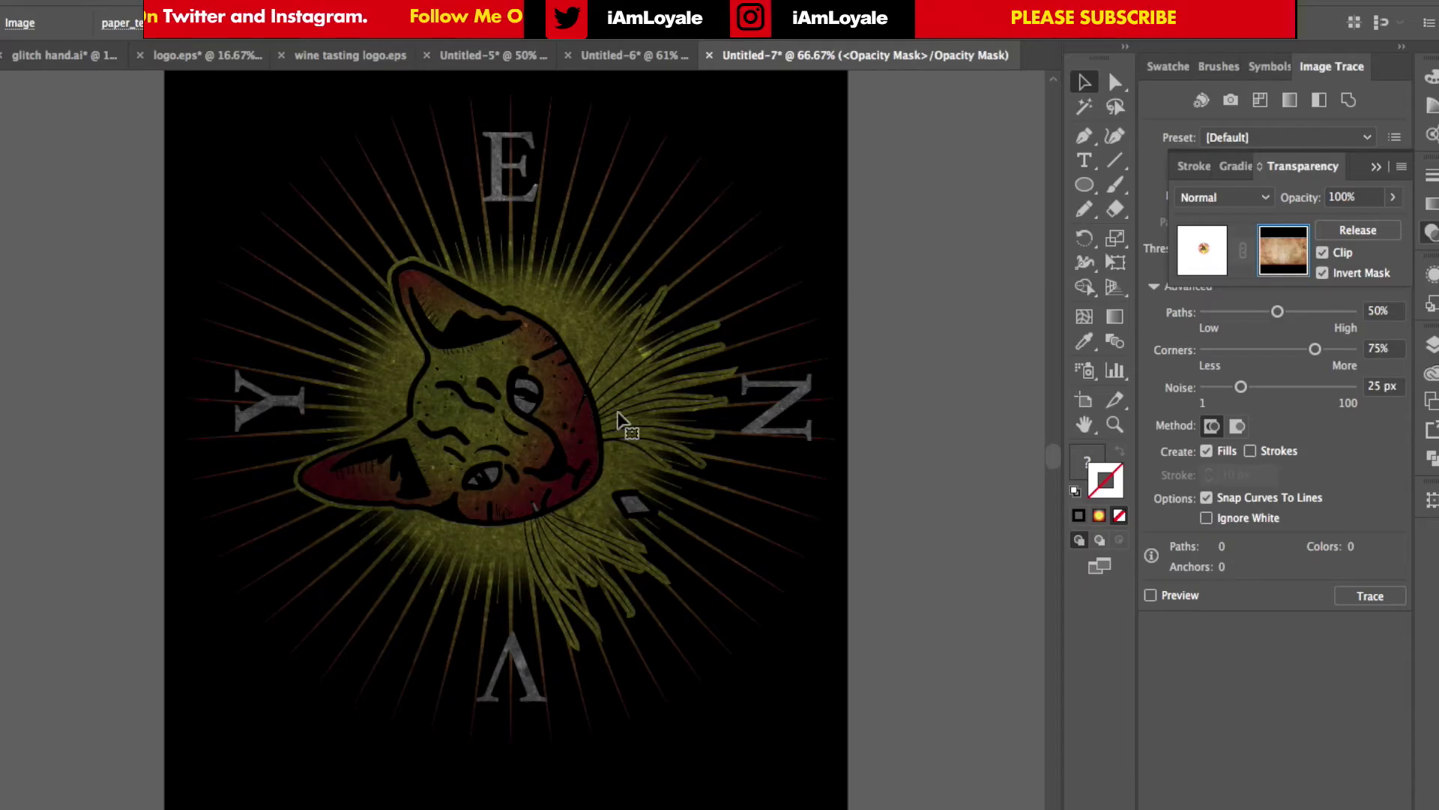
pyautogui.click(1323, 273)
pyautogui.click(1393, 198)
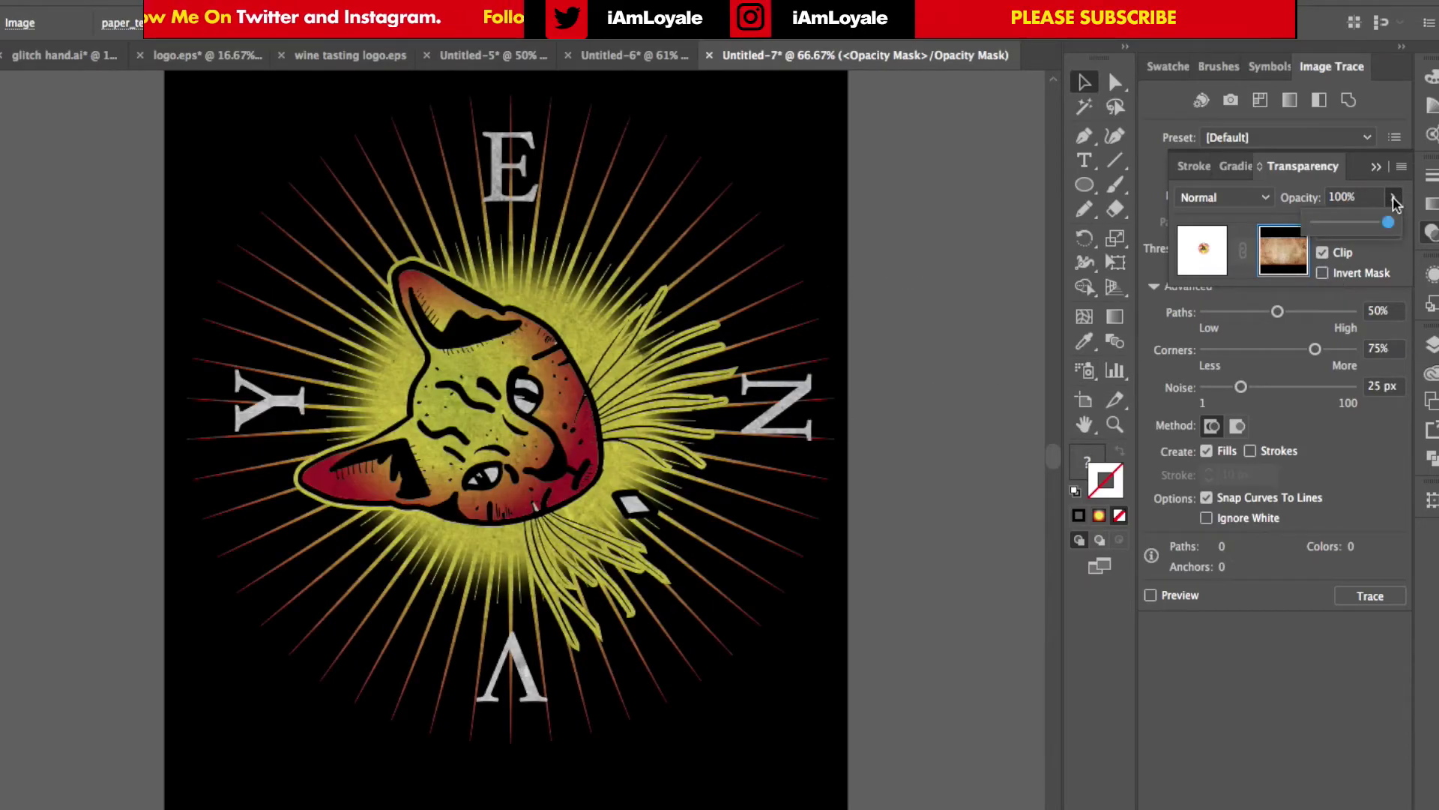
pyautogui.moveTo(1369, 224); pyautogui.dragTo(1409, 220)
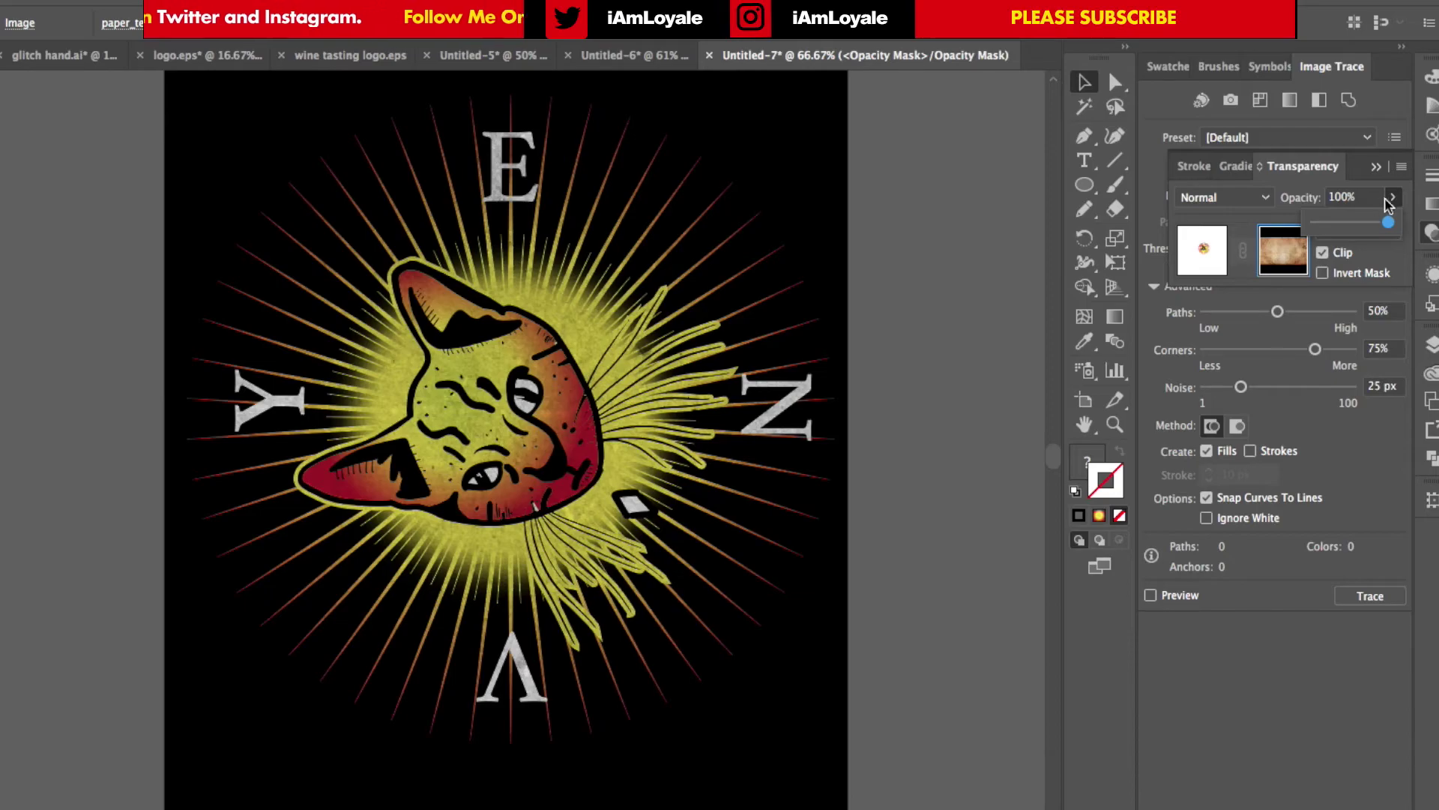
pyautogui.click(1388, 205)
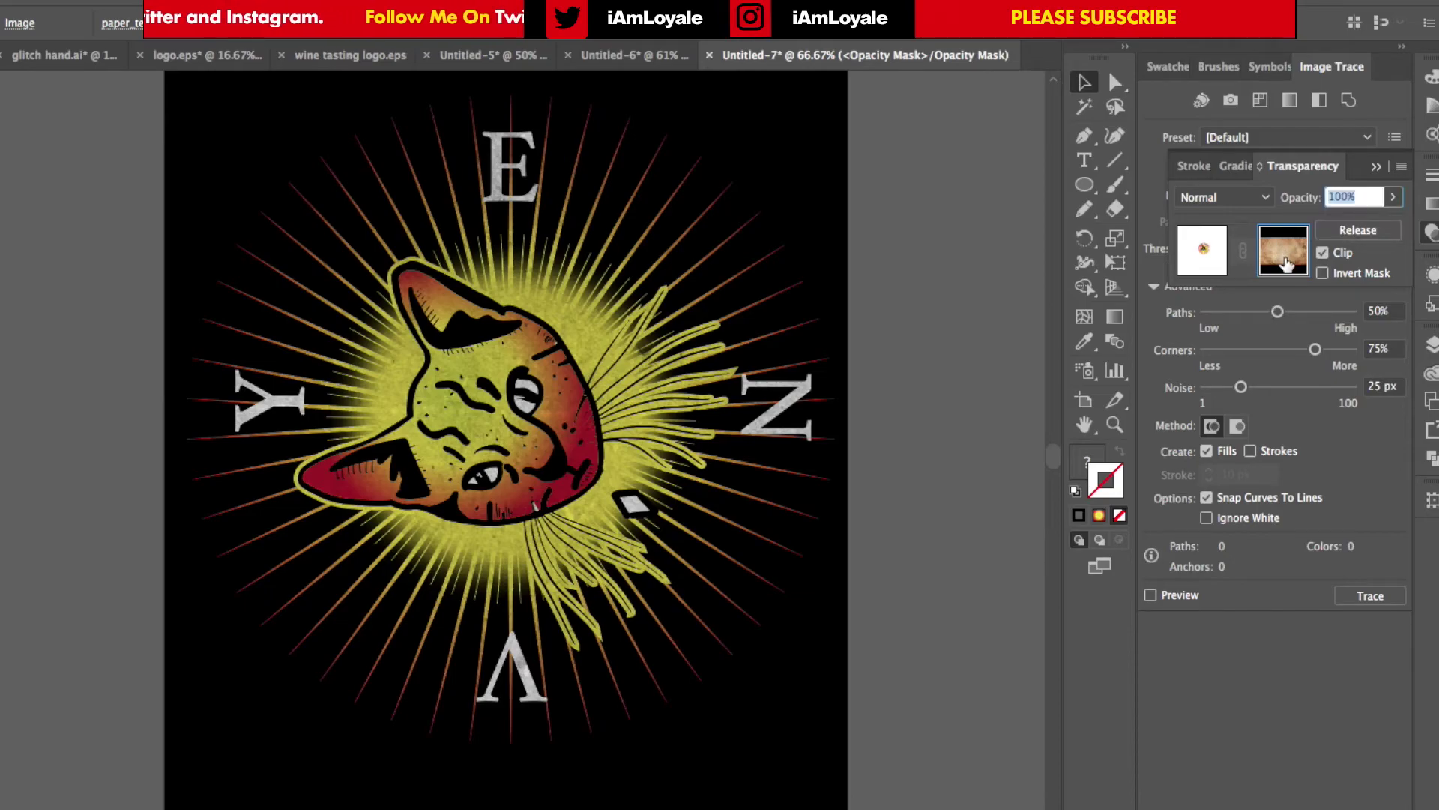
# - Exit opacity mask editing, return to the main artwork and deselect everything
pyautogui.click(1207, 251)
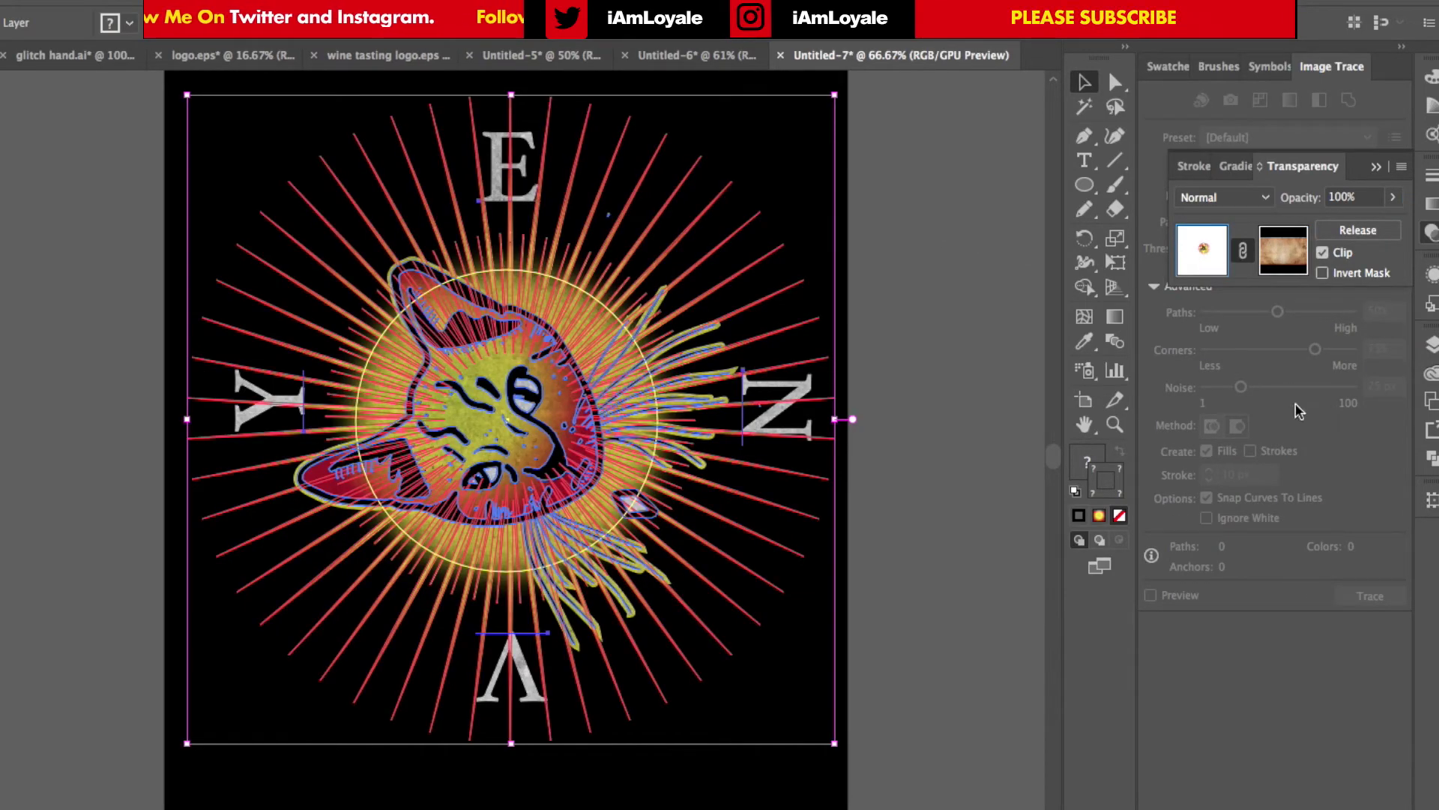
pyautogui.click(1432, 345)
pyautogui.click(802, 418)
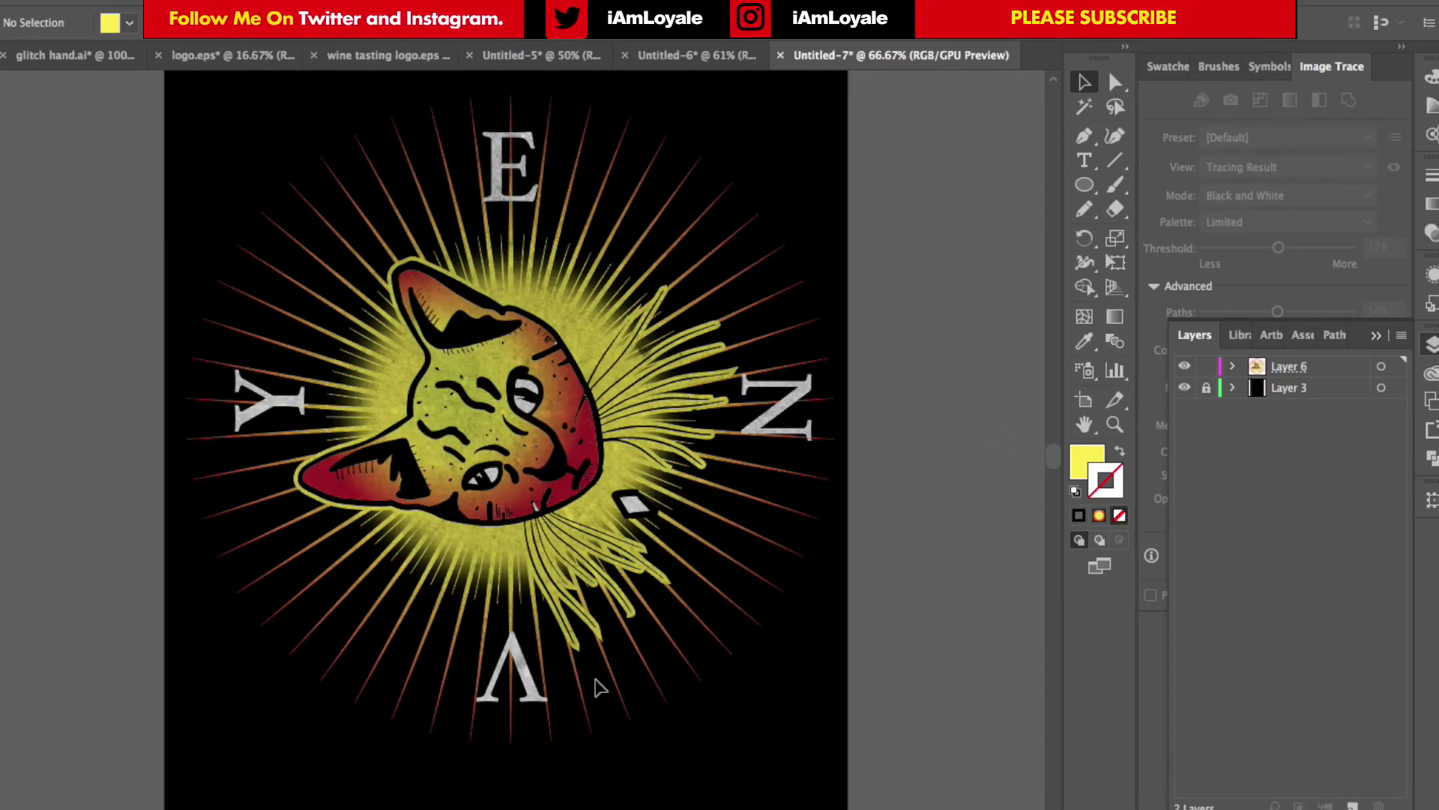
# - Nudge the letter V beneath the cat slightly to the right
pyautogui.click(539, 682)
pyautogui.press('Right')
pyautogui.press('Right')
pyautogui.press('Right')
pyautogui.press('Right')
pyautogui.press('Right')
pyautogui.press('Right')
pyautogui.press('Right')
pyautogui.press('Right')
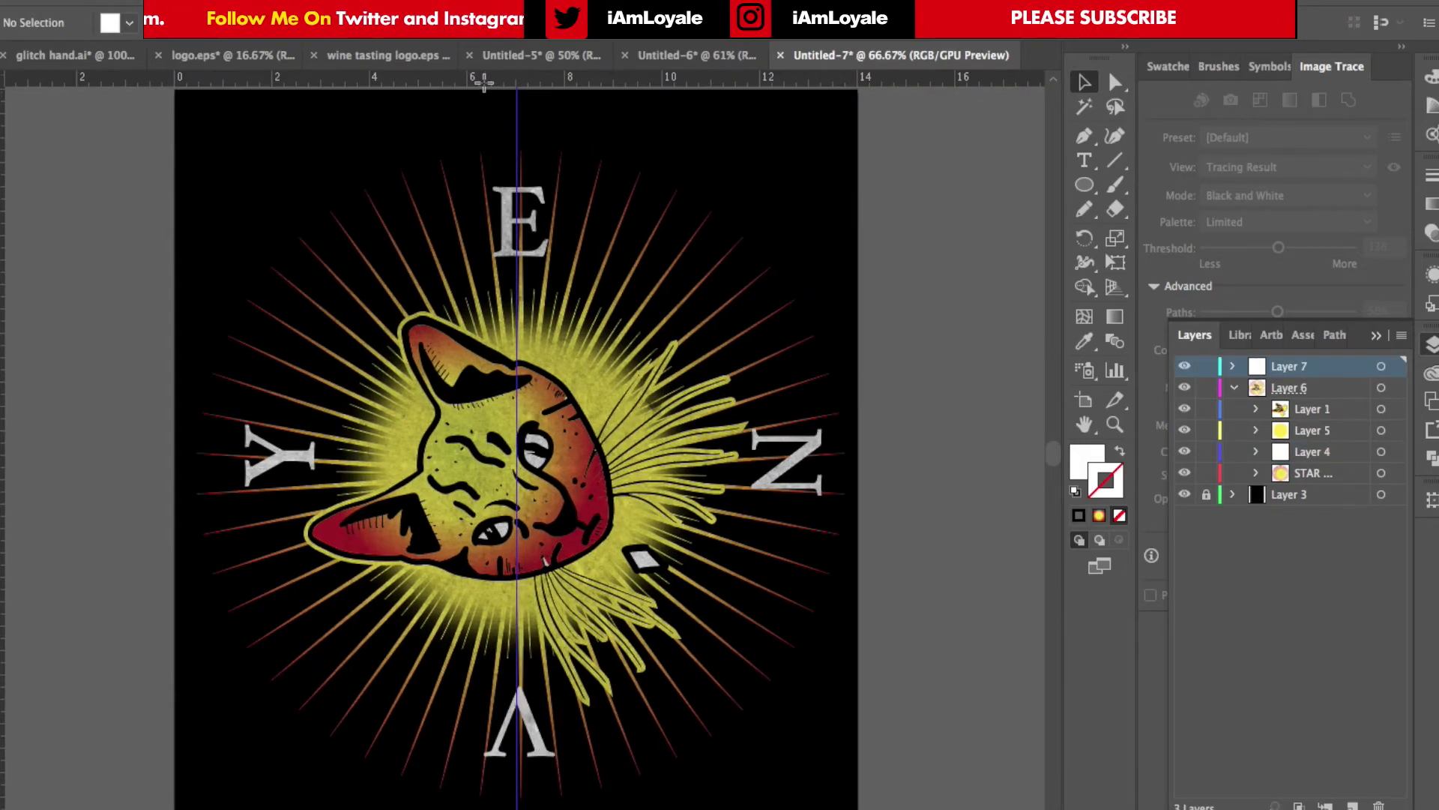
# - Place a horizontal ruler guide through the starburst's centre, crossing the vertical guide
pyautogui.scroll(2, 482, 248)
pyautogui.moveTo(482, 78); pyautogui.dragTo(516, 523)
pyautogui.scroll(-4, 731, 345)
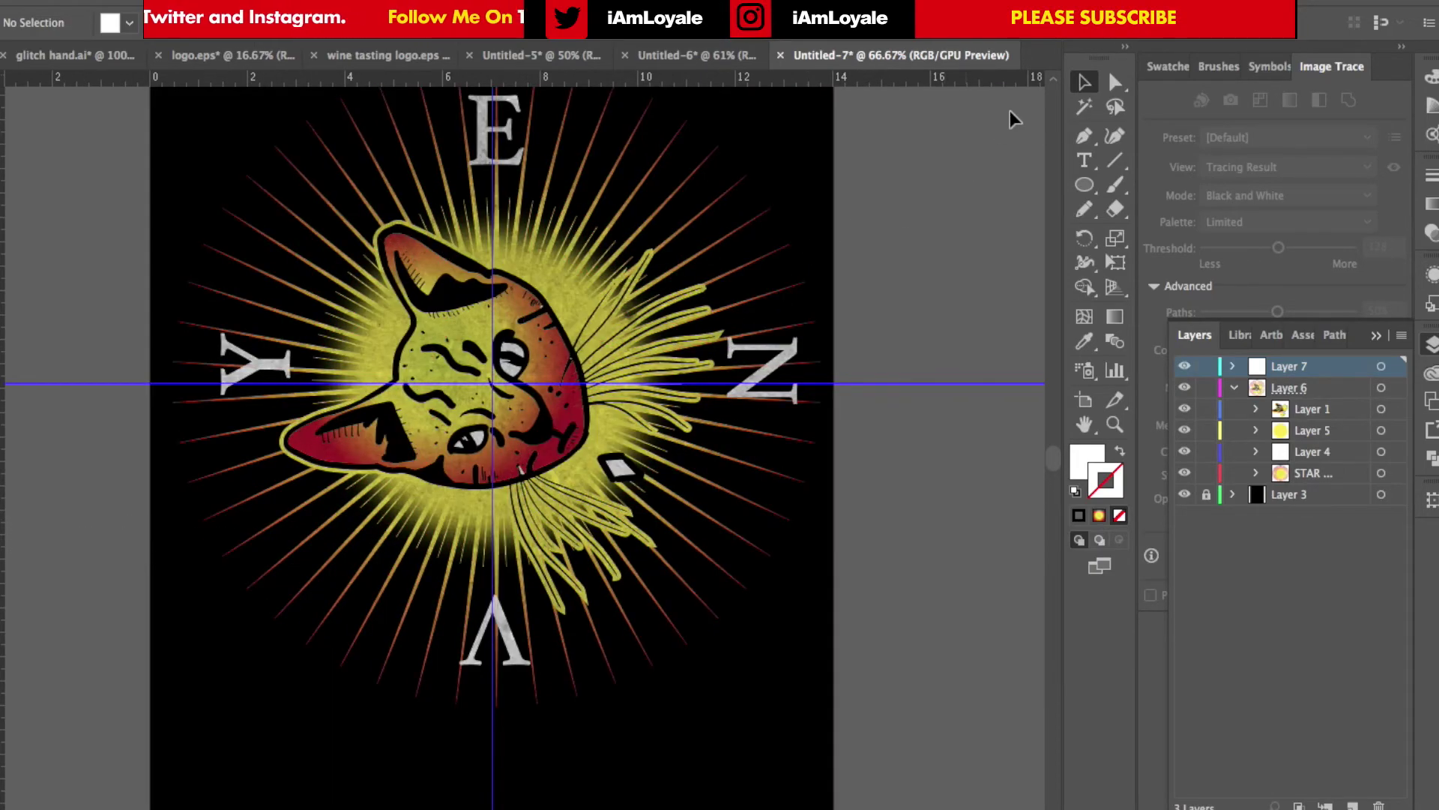
# - Copy the four letters from Layer 4 and paste them in front, at the same position, on Layer 8
pyautogui.click(764, 371)
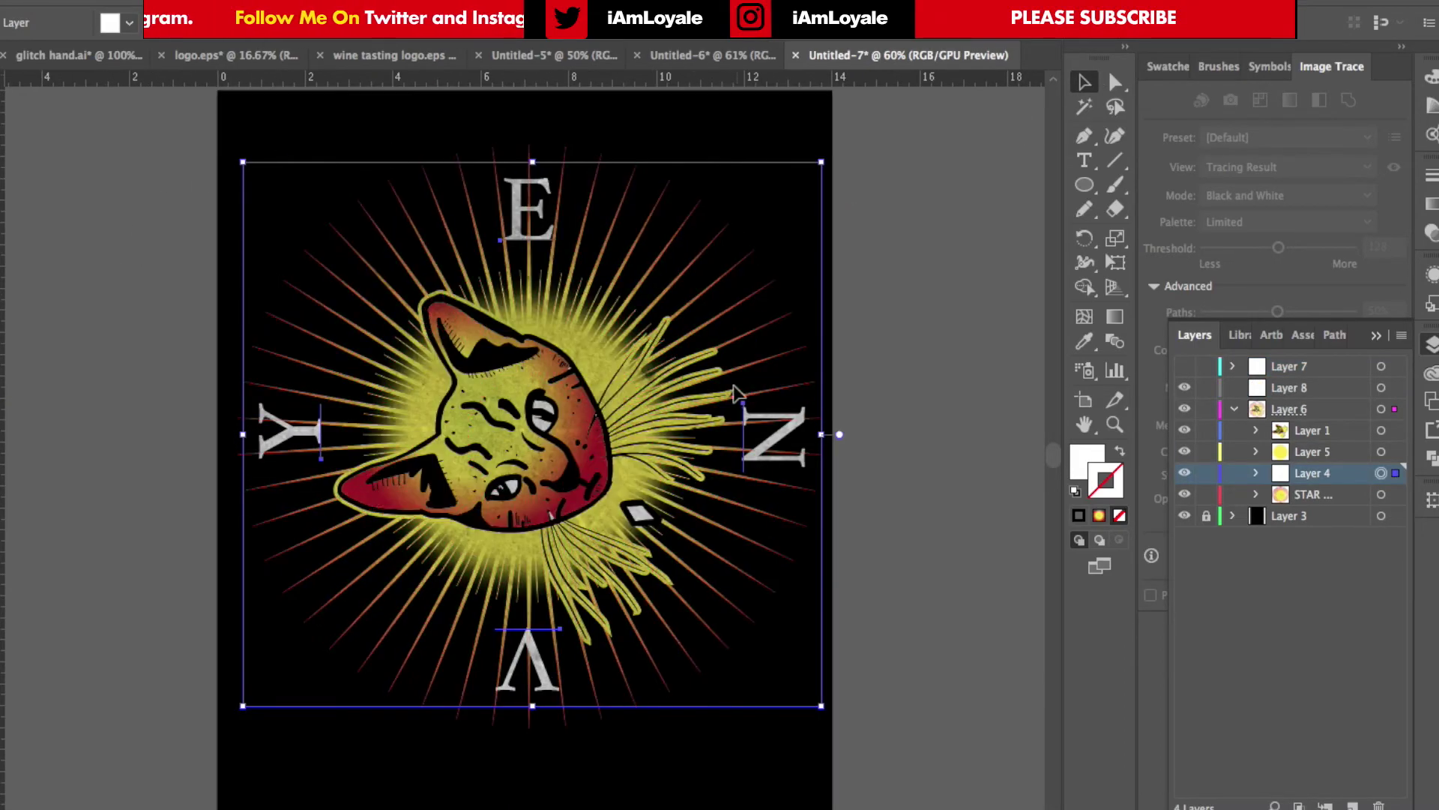
pyautogui.click(204, 9)
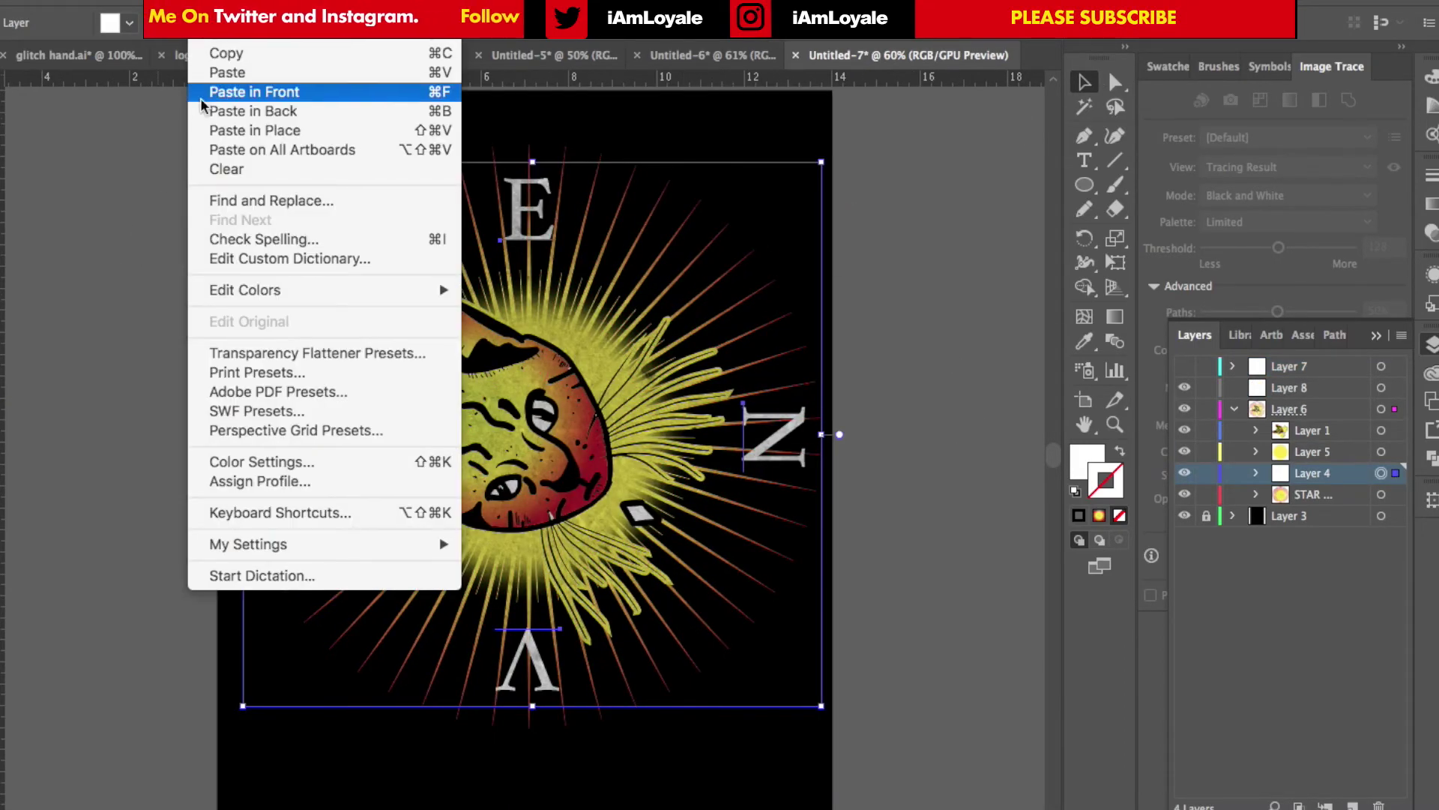
pyautogui.click(213, 51)
pyautogui.click(1298, 389)
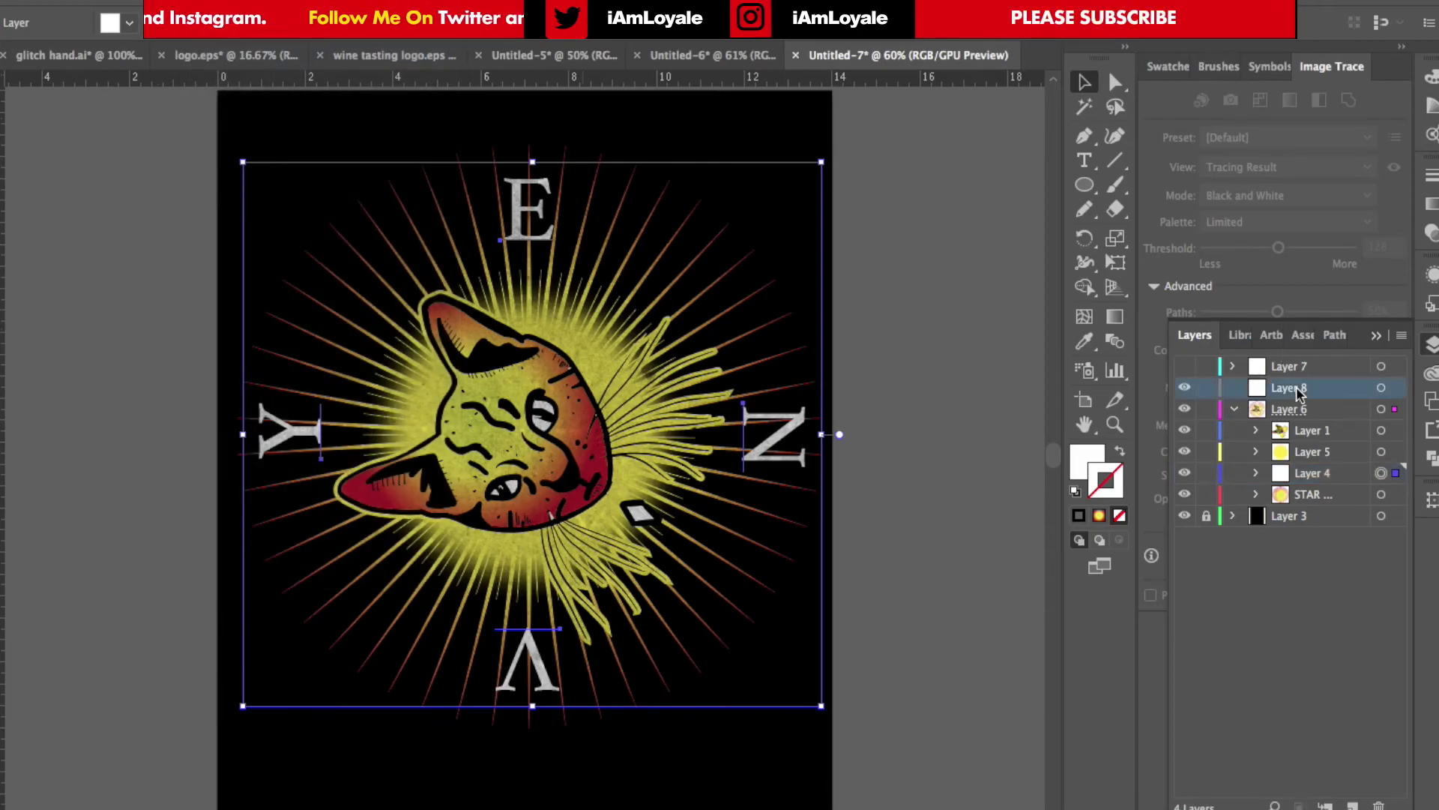
pyautogui.press('super+f')
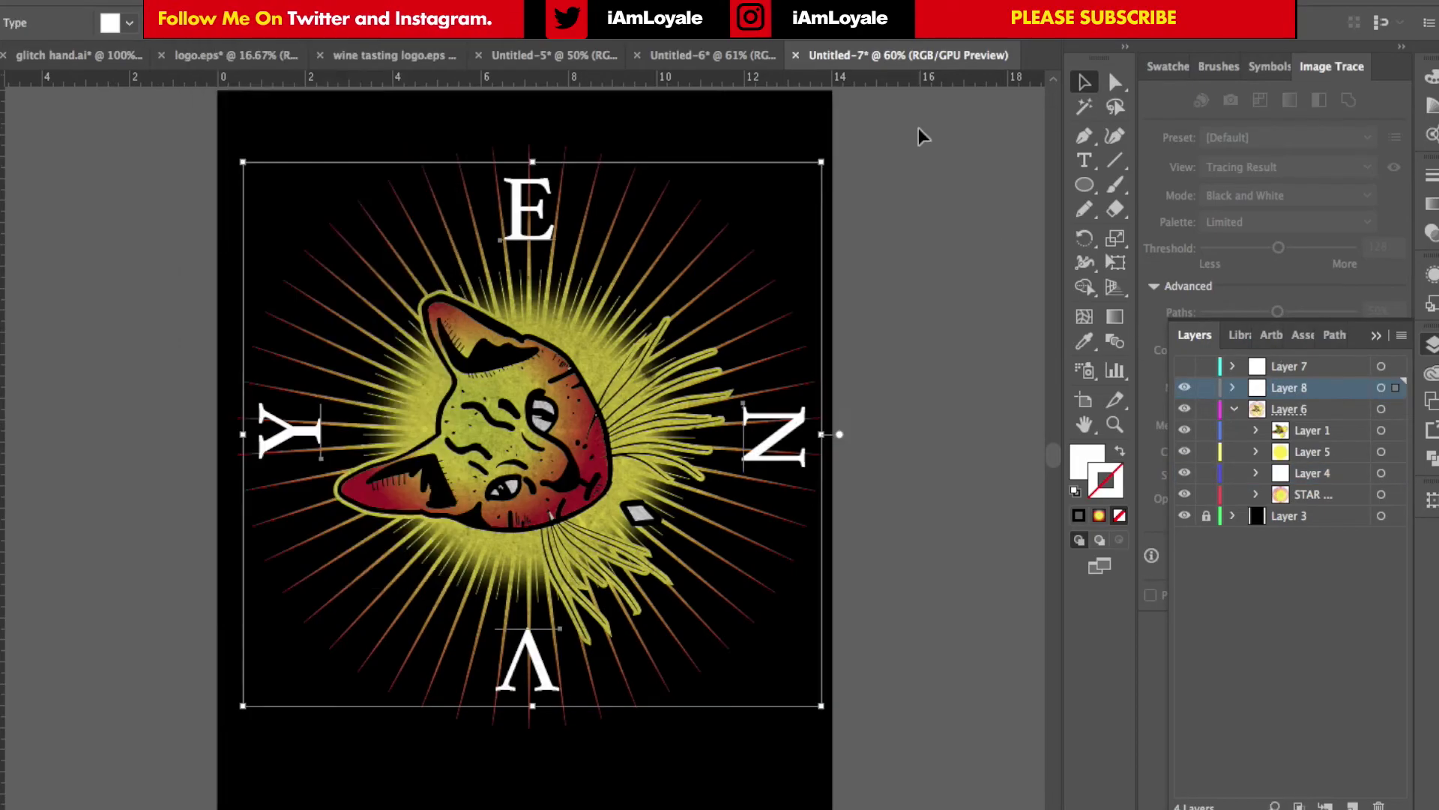
pyautogui.click(964, 163)
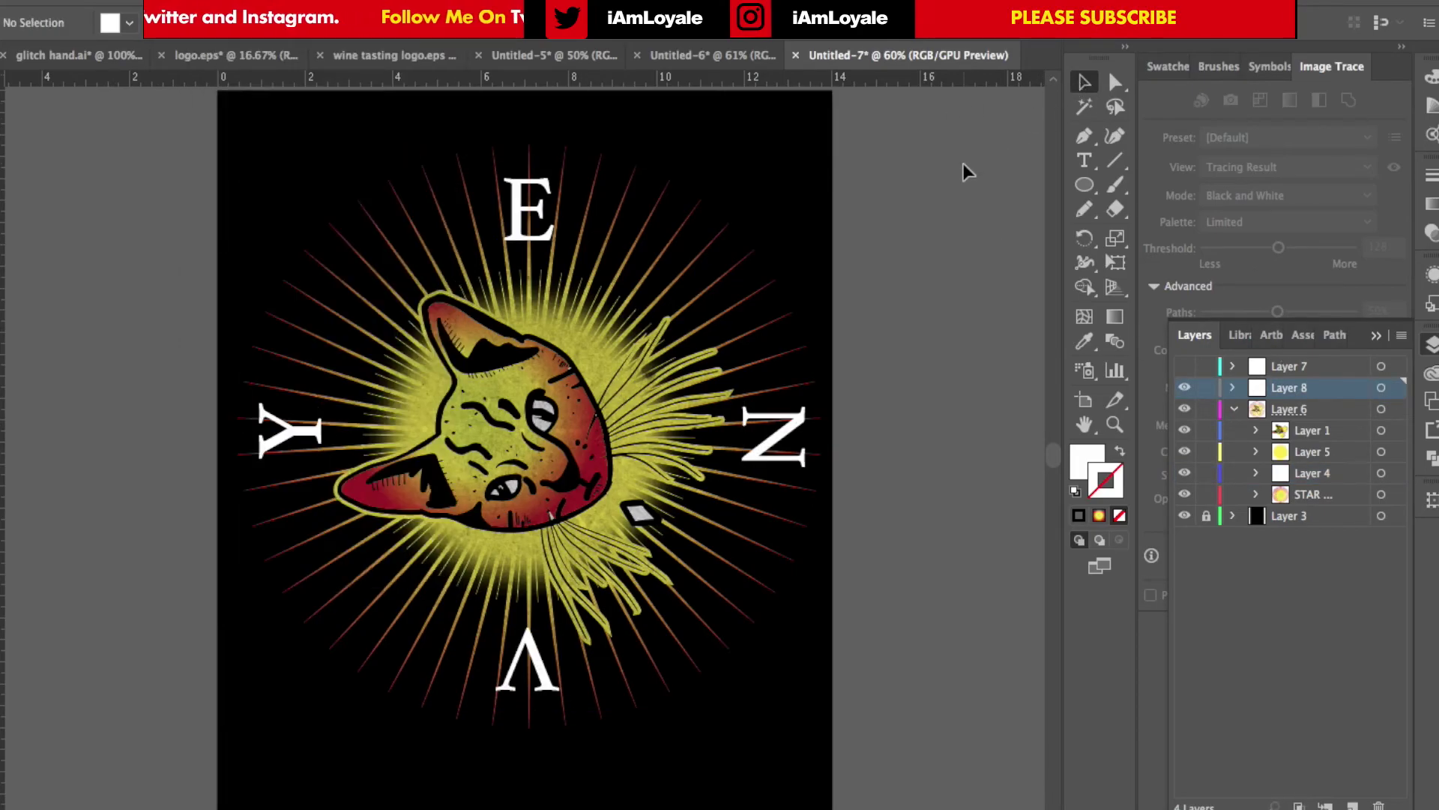
# - Select the letters on Layer 8 and Layer 4 together and scale them down slightly toward the starburst's centre
pyautogui.hscroll(3, 742, 205)
pyautogui.scroll(2, 742, 206)
pyautogui.click(477, 214)
pyautogui.click(1381, 388)
pyautogui.keyDown('shift'); pyautogui.click(1382, 473); pyautogui.keyUp('shift')
pyautogui.moveTo(771, 189); pyautogui.dragTo(737, 224)
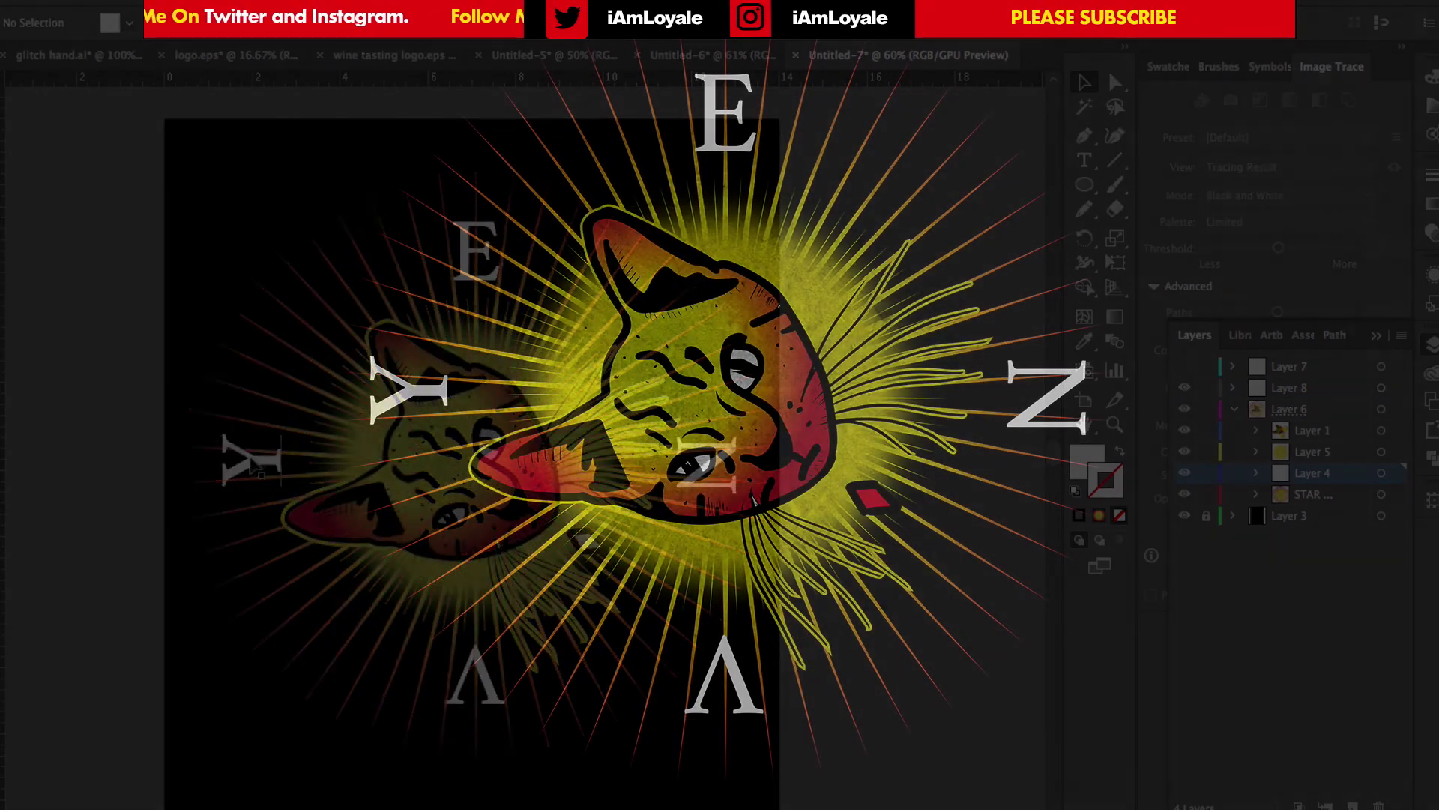